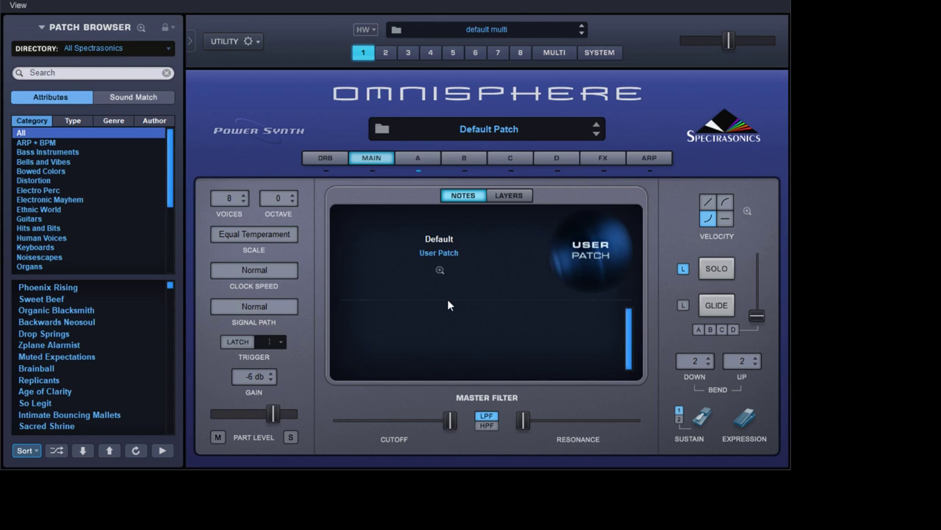
Choose the SawSquare Fat waveform for layer A's oscillator and the Rich and Moogie3 filter type.
click(429, 160)
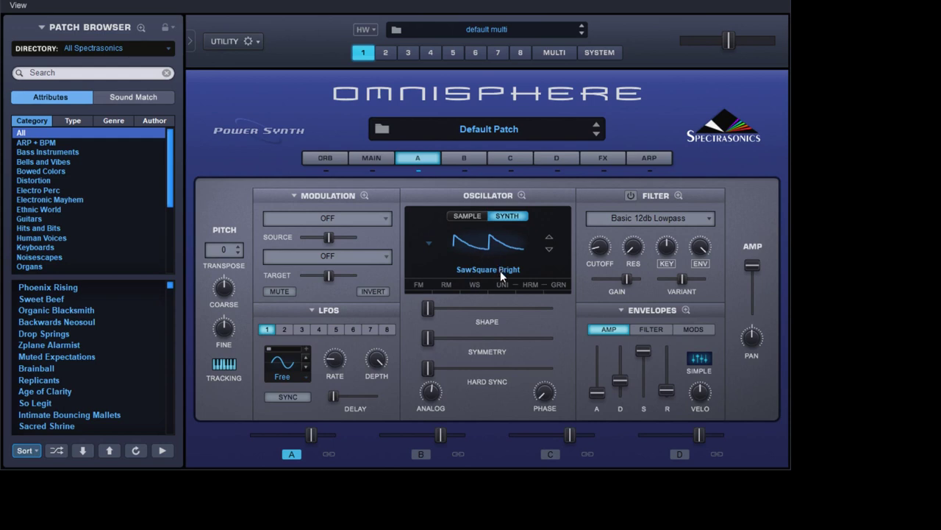
scroll(501, 271, down, 1)
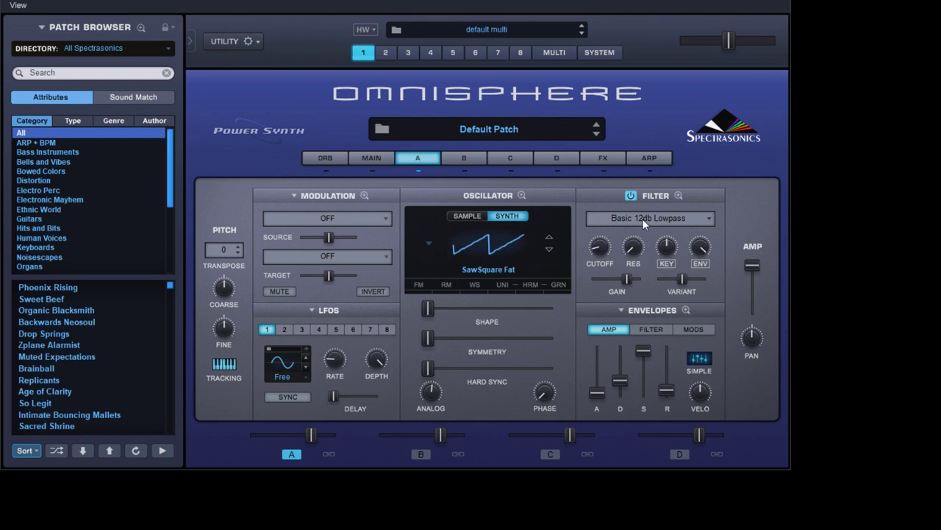
scroll(652, 224, up, 1)
scroll(649, 218, down, 2)
Apply Unison to layer A's oscillator at octave -1 and reduce its detune.
click(504, 285)
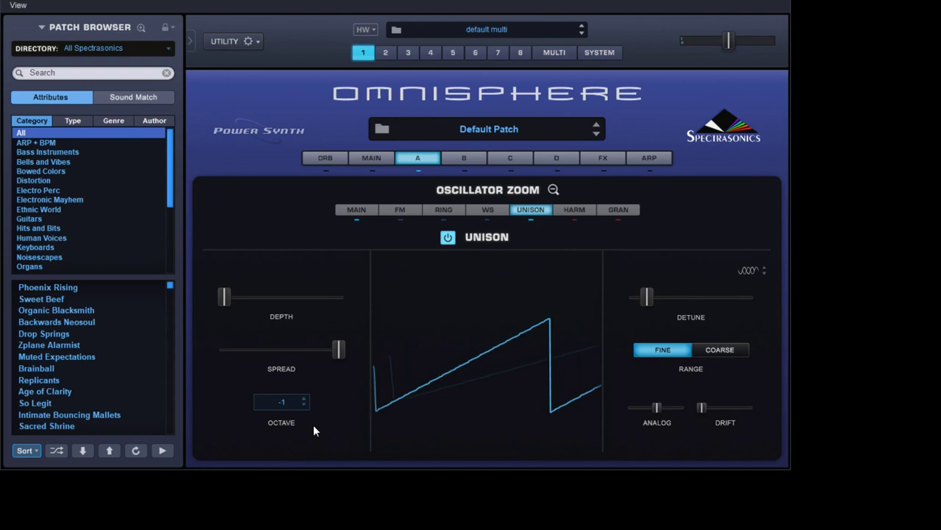
click(448, 237)
click(448, 237)
drag(656, 297, 631, 303)
click(553, 191)
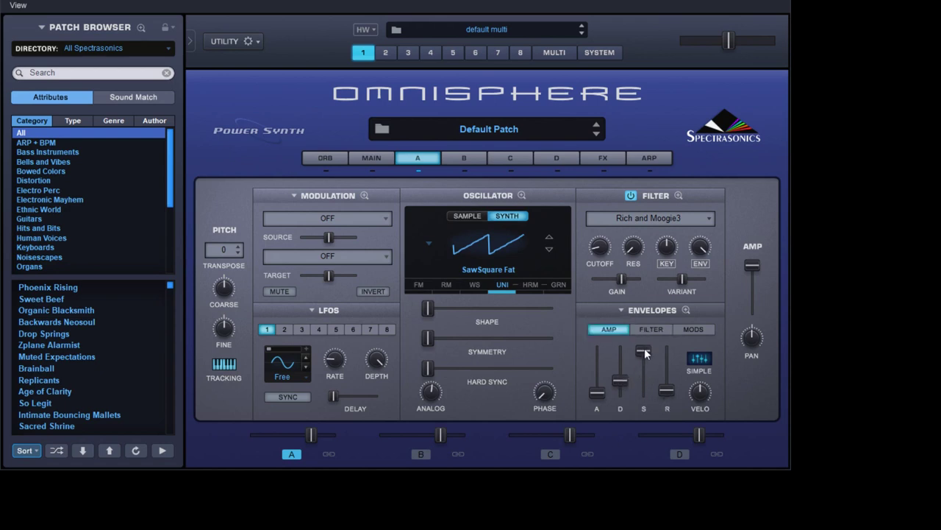
Shorten the decay of layer A's filter envelope and lower its sustain to the minimum.
mouse_move(672, 392)
click(656, 329)
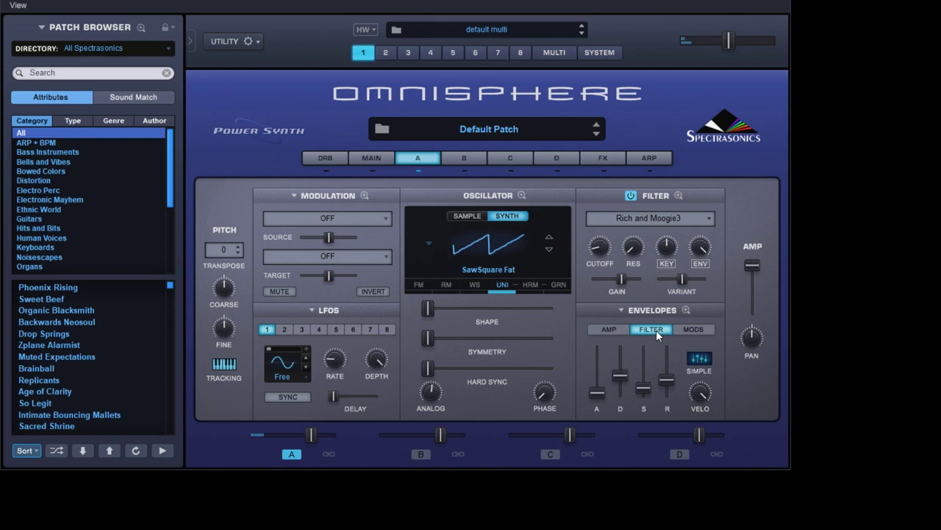
drag(621, 373, 623, 391)
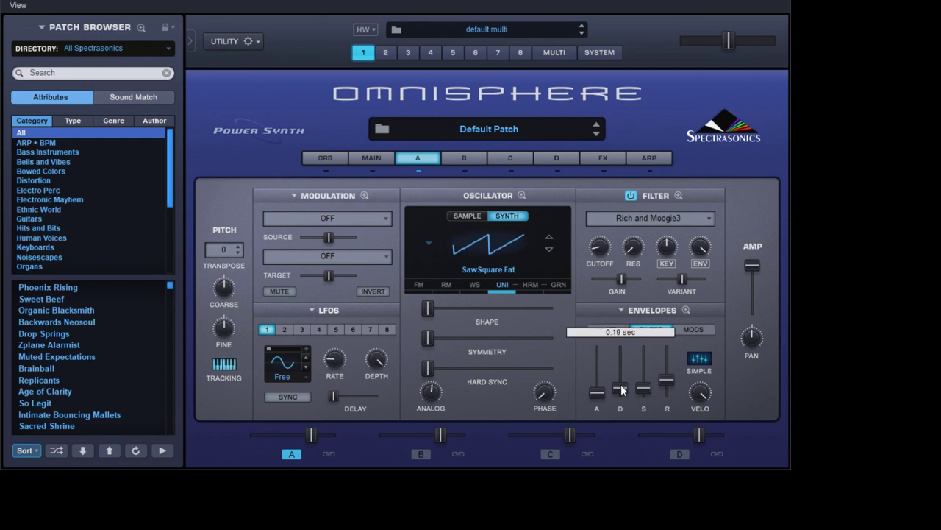
drag(621, 390, 622, 387)
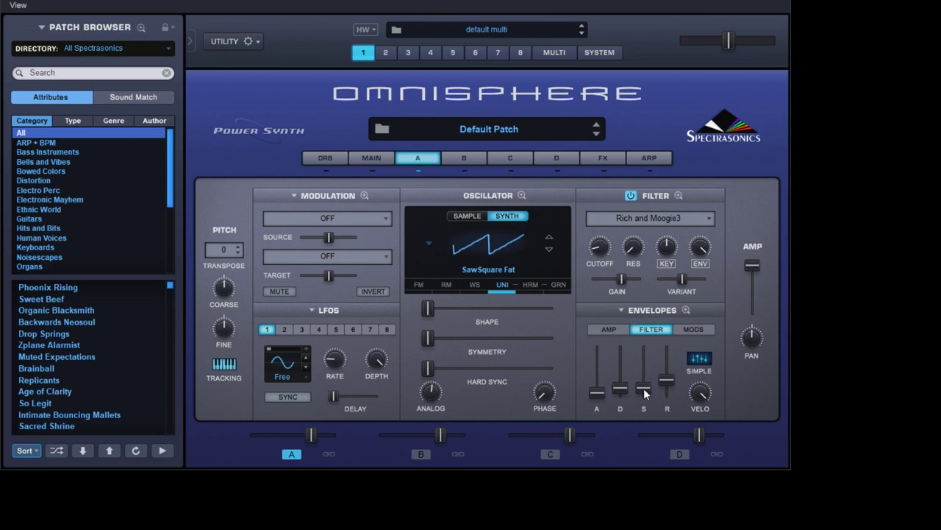
mouse_move(644, 393)
mouse_down()
mouse_move(646, 406)
mouse_move(667, 382)
mouse_move(628, 388)
mouse_up()
drag(629, 385, 629, 384)
Turn on the arpeggiator for the patch.
click(650, 163)
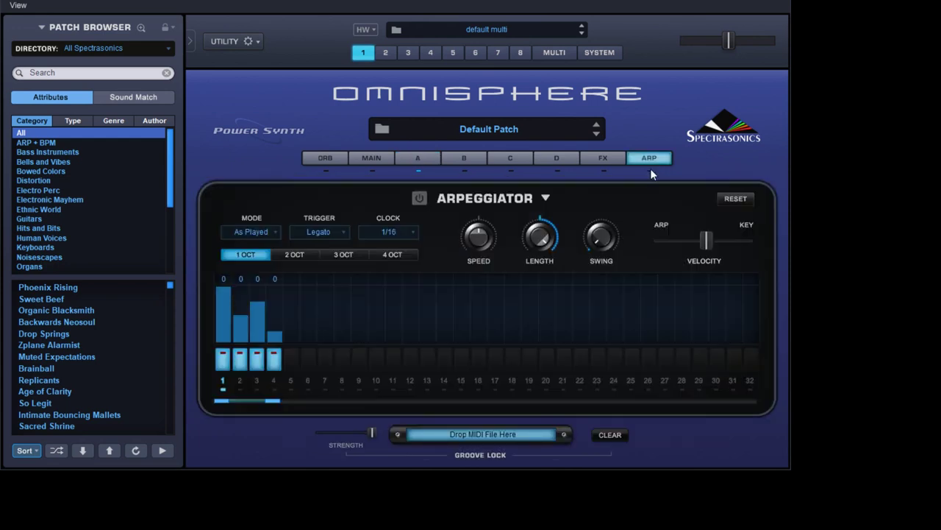
click(420, 198)
drag(273, 402, 475, 401)
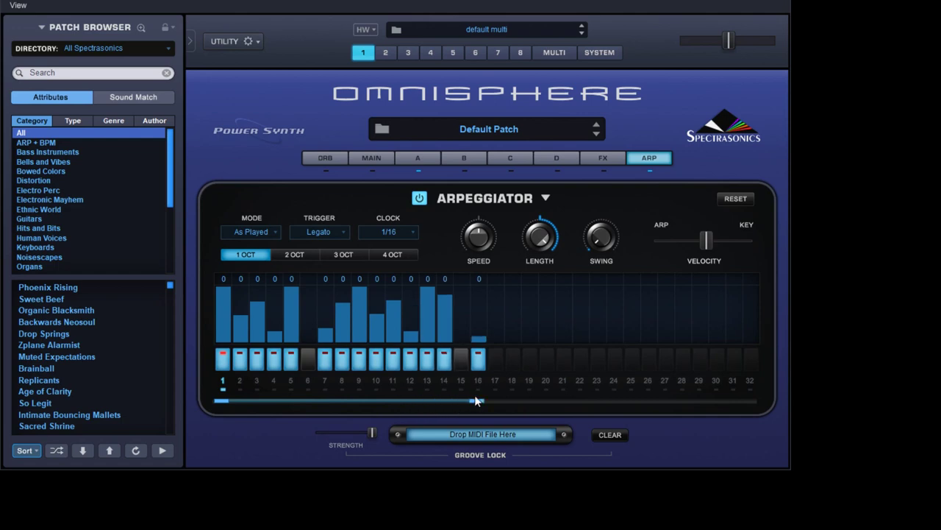
click(464, 360)
drag(479, 335, 486, 266)
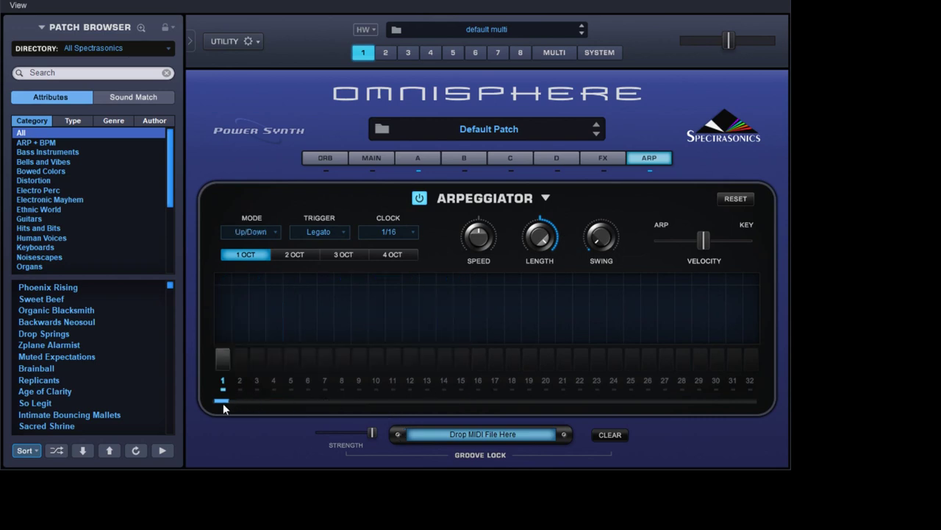
Extend the empty arpeggiator pattern to 16 steps and switch on every step at full velocity.
drag(223, 405, 484, 406)
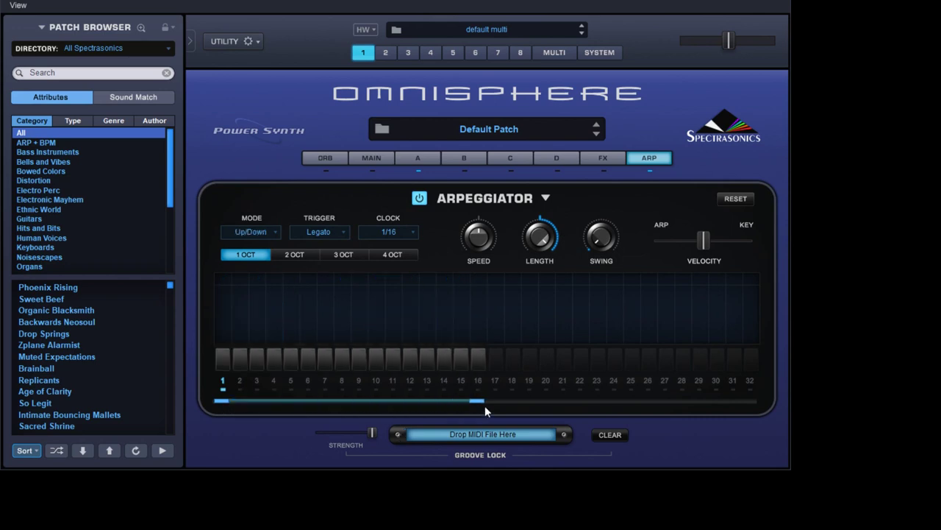
click(478, 361)
click(461, 360)
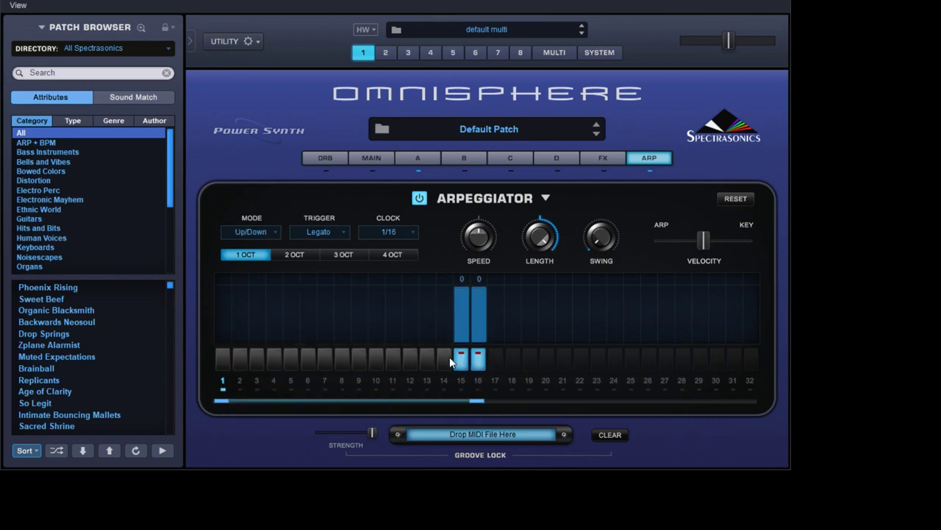
click(445, 361)
click(427, 359)
click(393, 359)
click(410, 359)
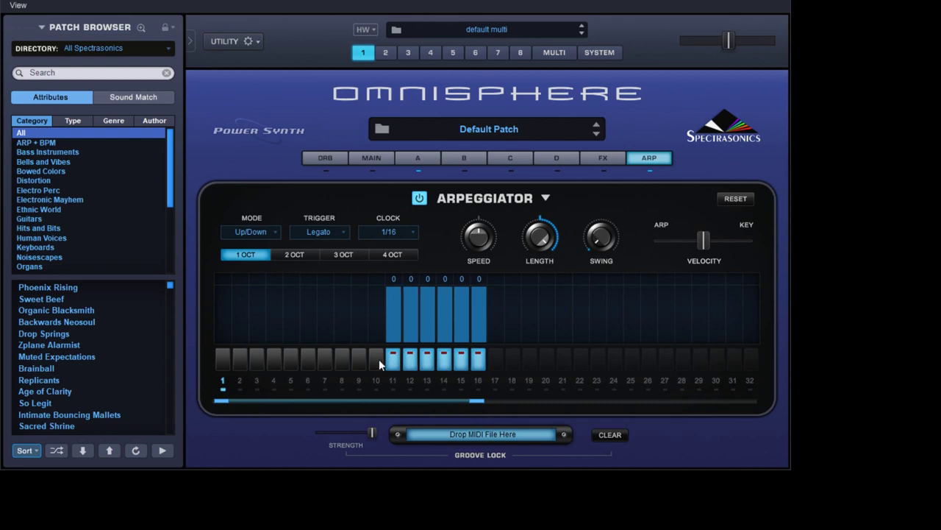
click(377, 359)
click(343, 359)
click(359, 359)
click(325, 359)
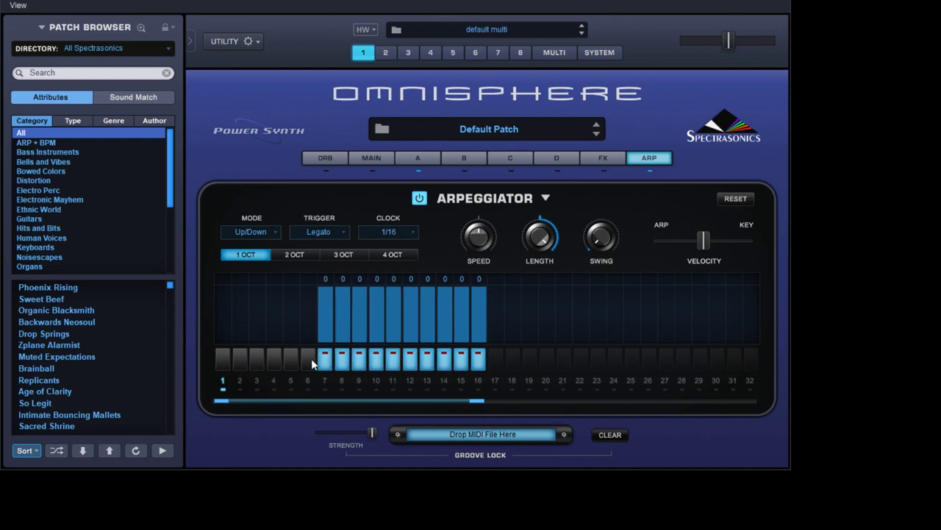
click(308, 359)
click(292, 359)
click(274, 360)
click(257, 359)
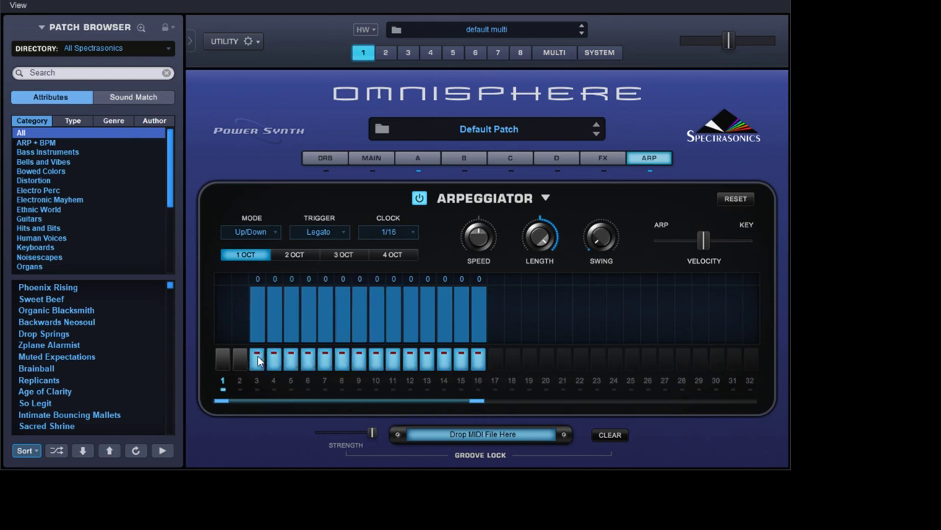
click(240, 360)
click(223, 359)
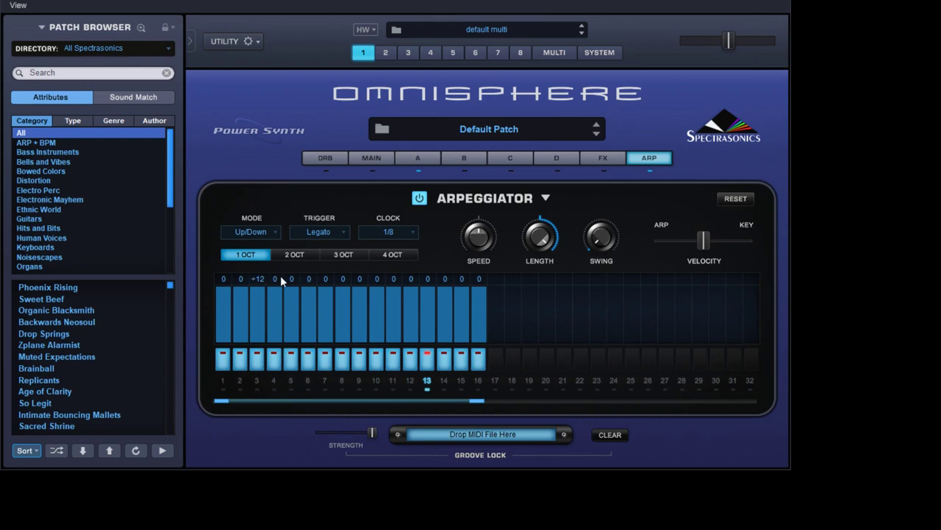
Transpose arpeggiator steps 4, 5, 7, 8, 10, 11 and 12 to +15, +7, +10, +12, +12, +10 and +5.
drag(274, 279, 297, 387)
drag(291, 279, 311, 435)
drag(326, 284, 343, 444)
drag(349, 287, 368, 419)
drag(376, 278, 409, 332)
drag(394, 279, 408, 263)
drag(411, 280, 411, 272)
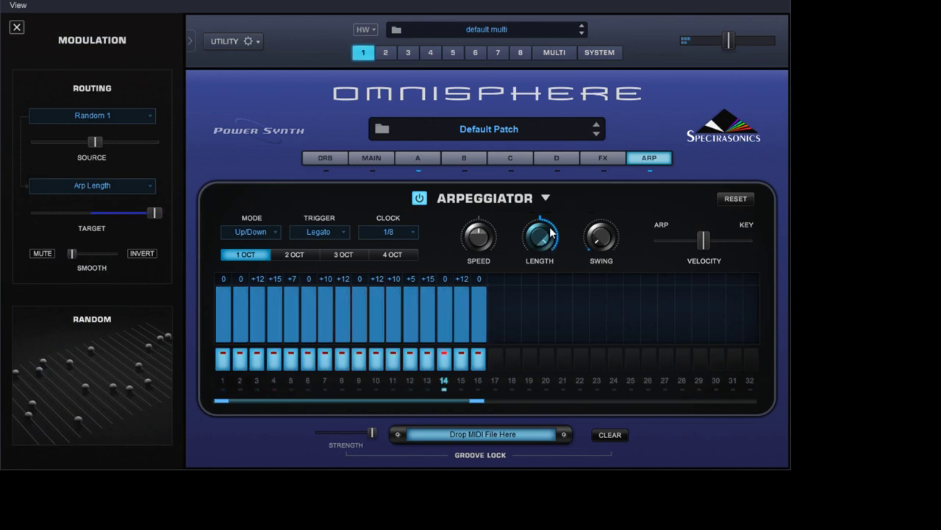
Lower the mix of both BPM Delays in layer A's effects rack.
click(605, 159)
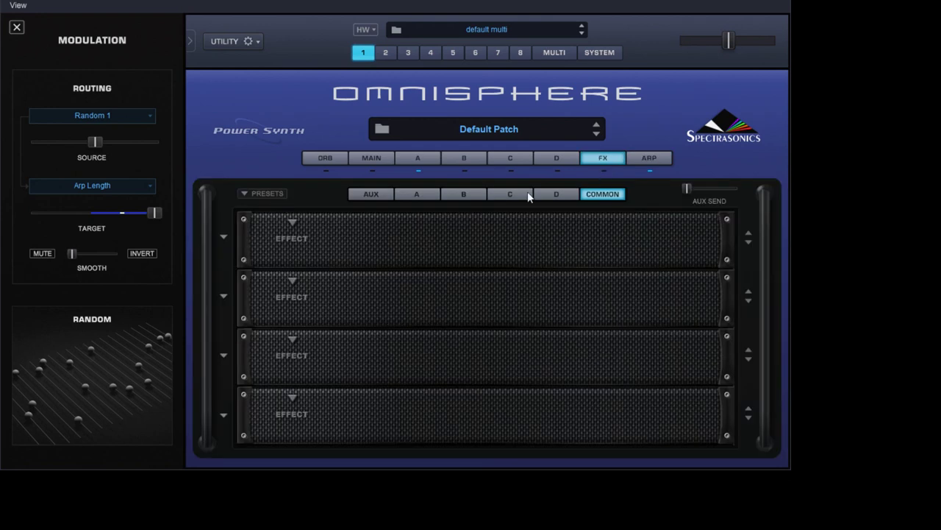
click(416, 194)
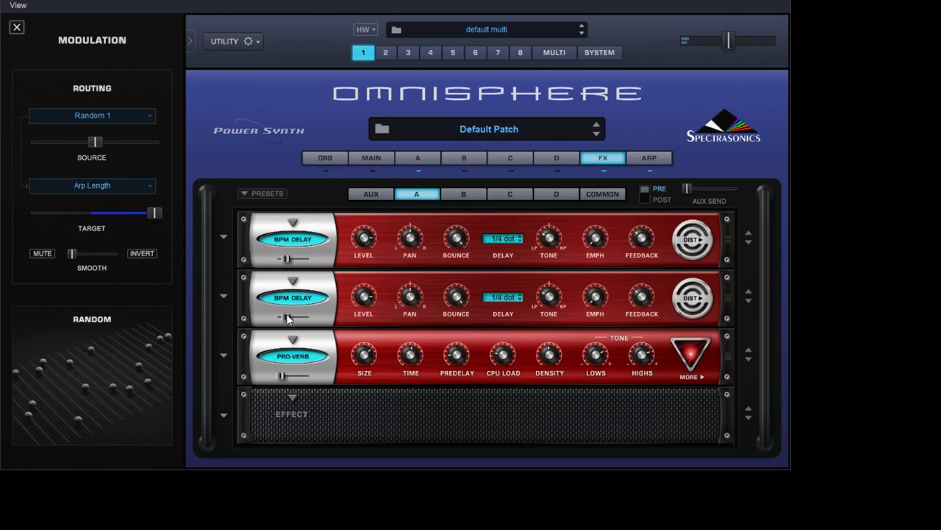
drag(287, 317, 277, 317)
drag(287, 259, 235, 256)
Set the second BPM Delay's Tone to about 0.46 and adjust the first BPM Delay's Tone.
drag(553, 305, 558, 282)
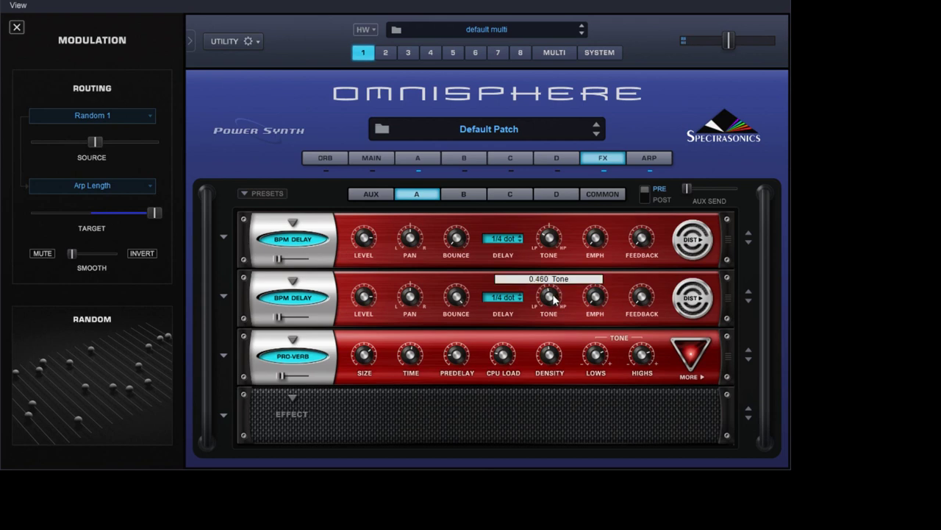
mouse_move(553, 237)
drag(553, 236, 556, 226)
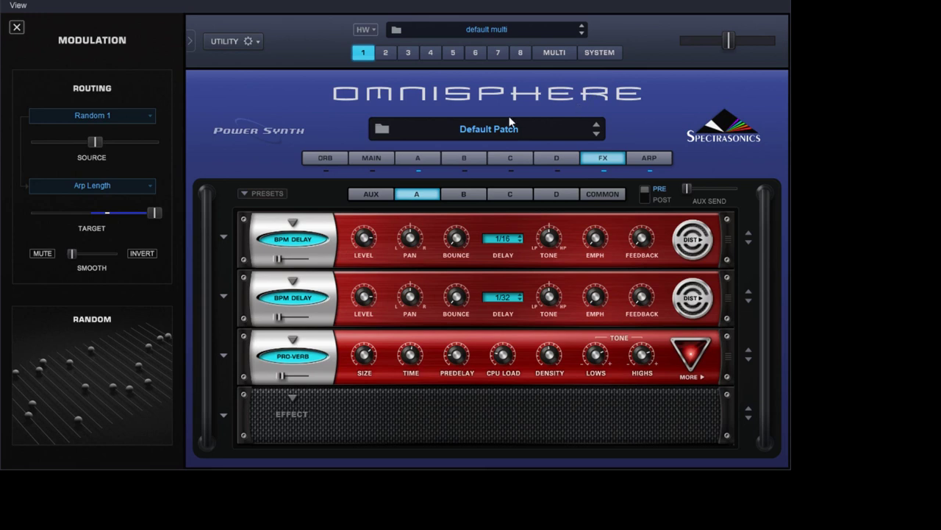
Shape layer A's first mod envelope with a slower attack, 0.33 sec decay, zero sustain and about 1.59 sec release.
click(424, 159)
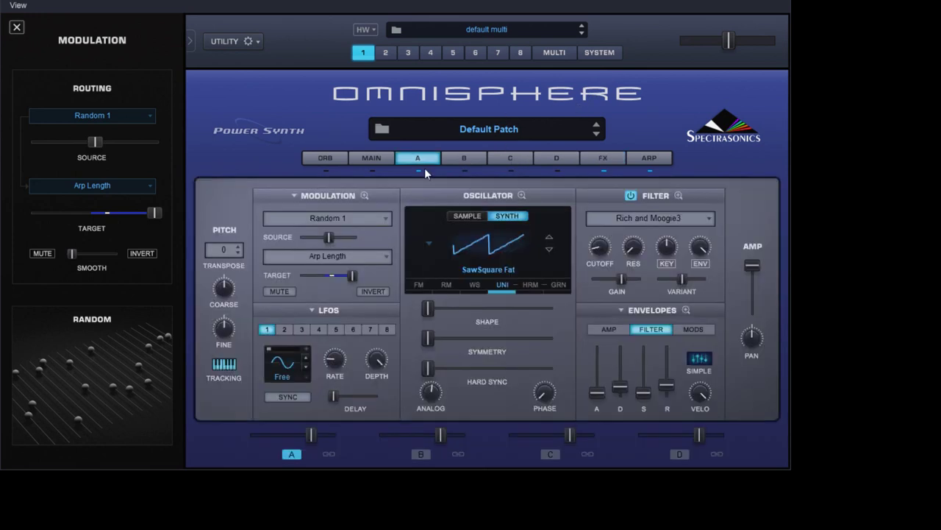
click(692, 330)
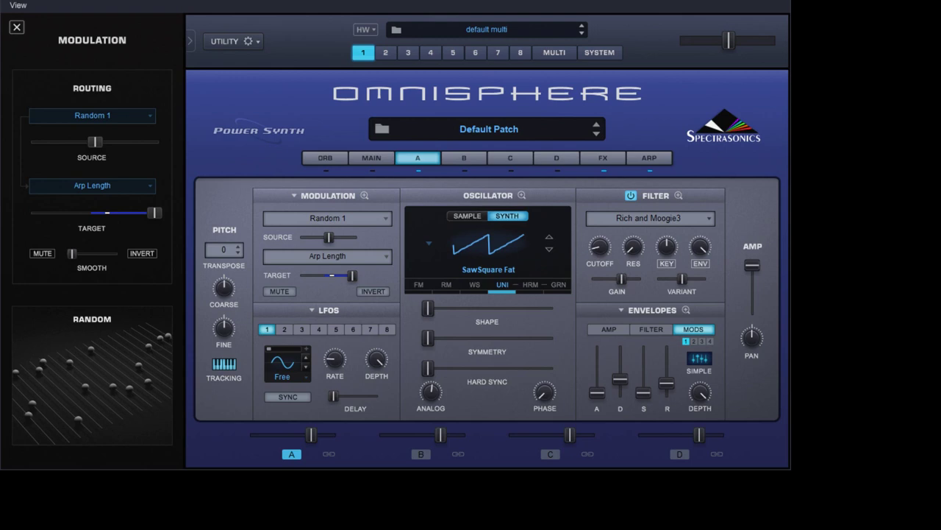
click(601, 397)
drag(601, 397, 618, 393)
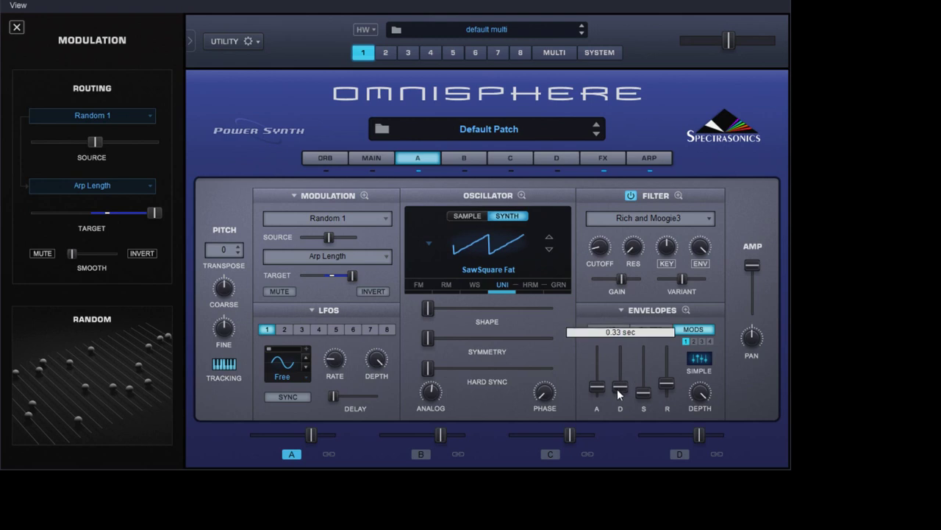
mouse_move(644, 393)
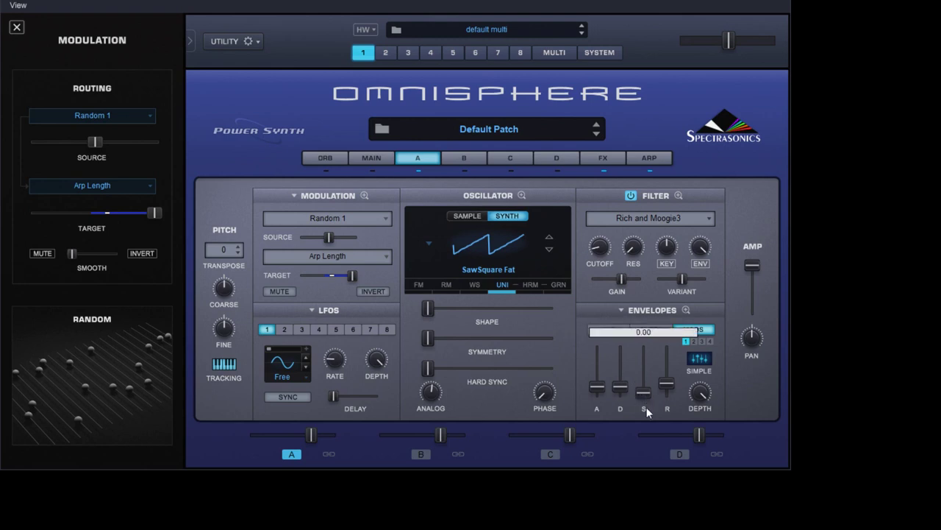
drag(669, 388, 670, 382)
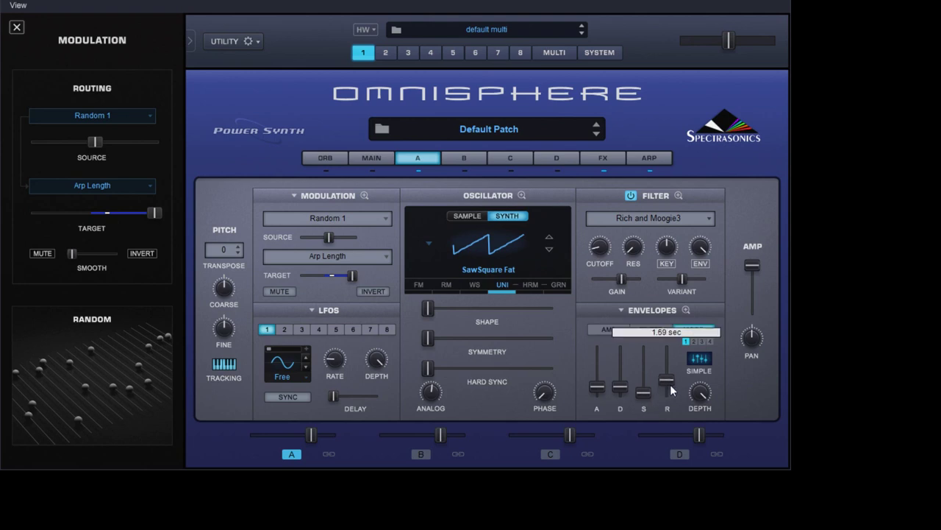
In the enlarged Mod 1 envelope, add a point on the rising curve, lower it to zero and turn on Lock.
click(686, 310)
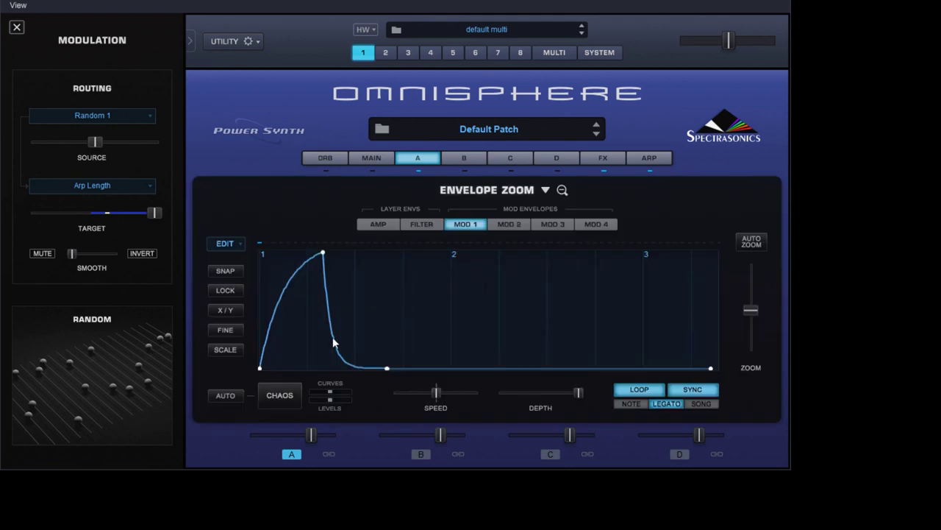
click(280, 299)
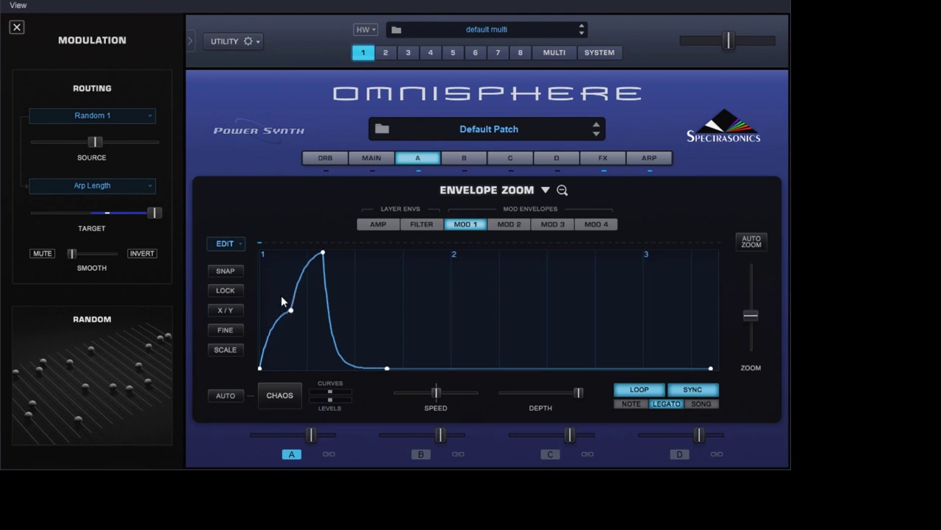
drag(291, 312, 296, 390)
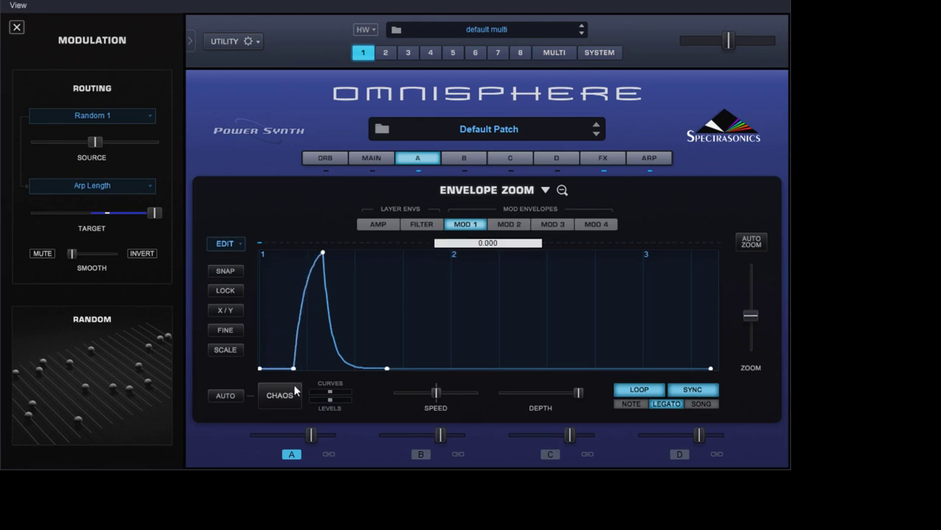
click(231, 290)
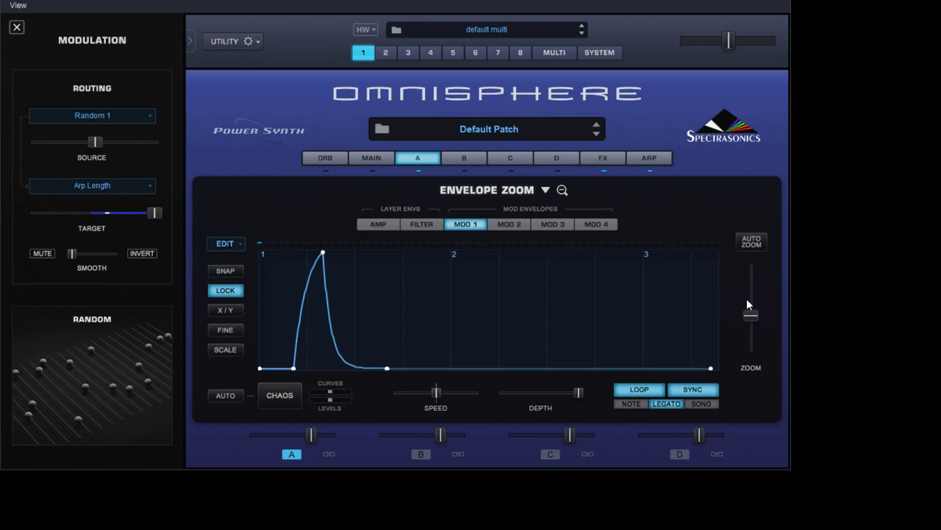
Add two points to the Mod 1 envelope's rise and move the peak to form a flat plateau ending just before beat 2.
mouse_move(753, 314)
mouse_down()
mouse_move(755, 332)
mouse_move(756, 313)
mouse_up()
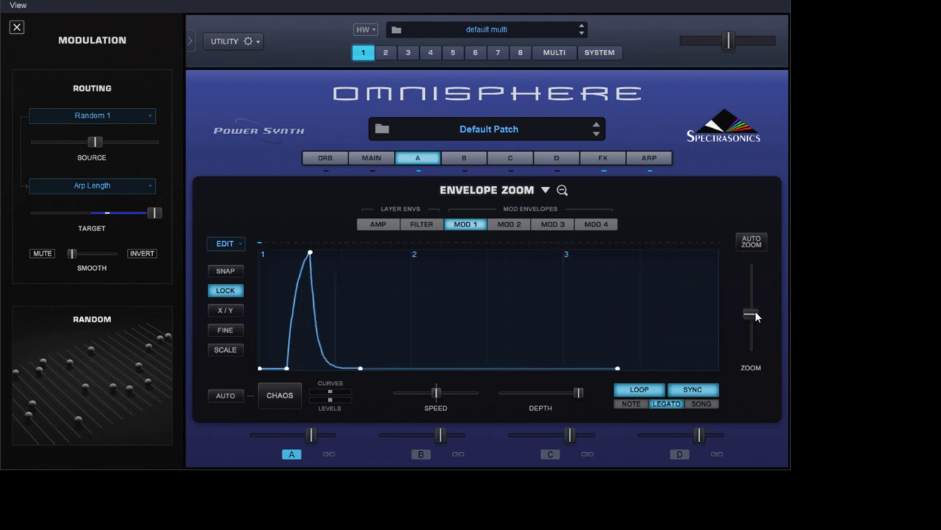
scroll(291, 257, up, 2)
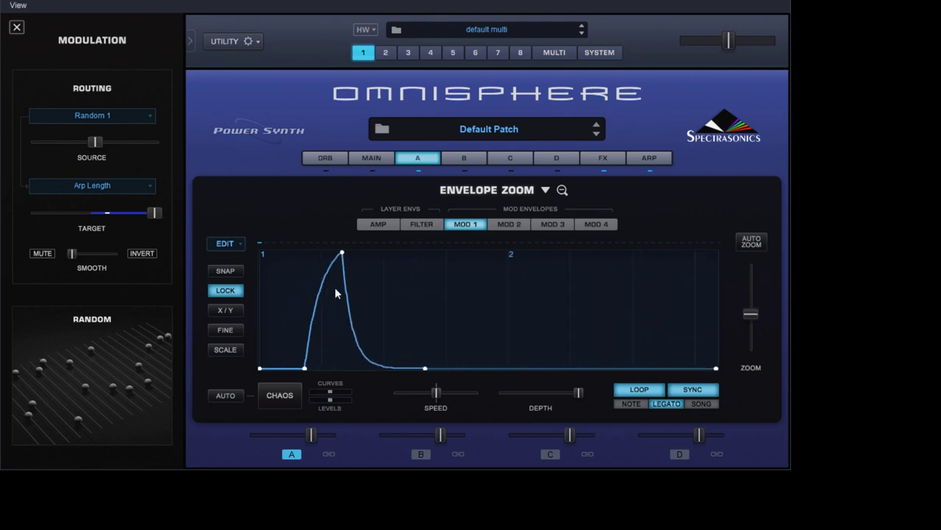
drag(757, 317, 757, 309)
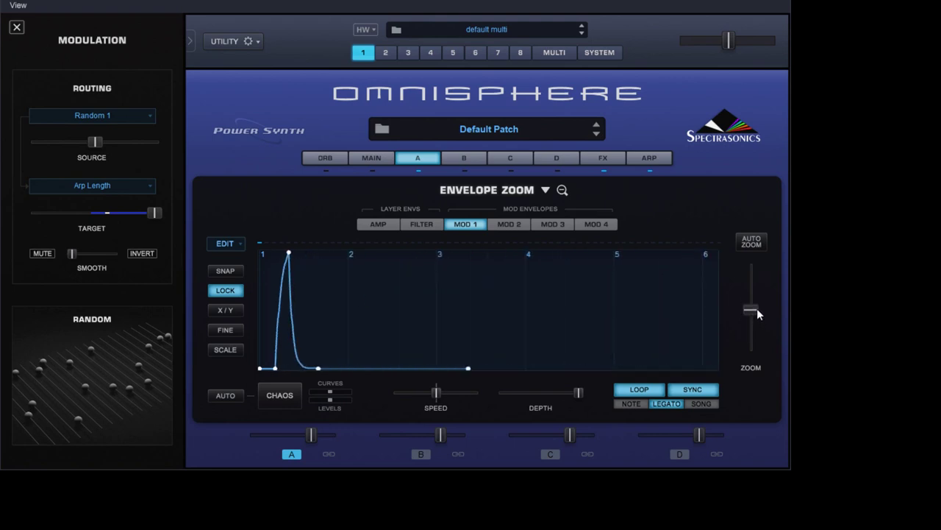
double_click(282, 310)
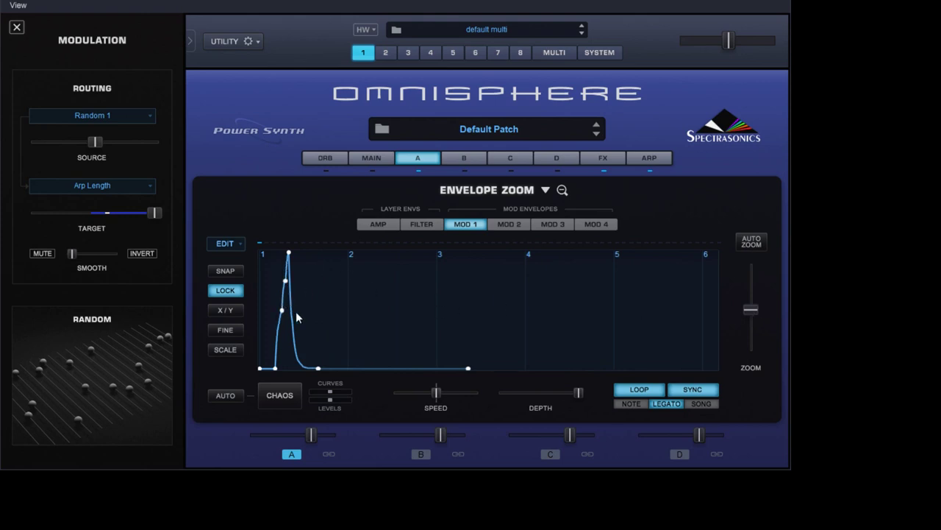
double_click(292, 263)
drag(292, 262, 336, 281)
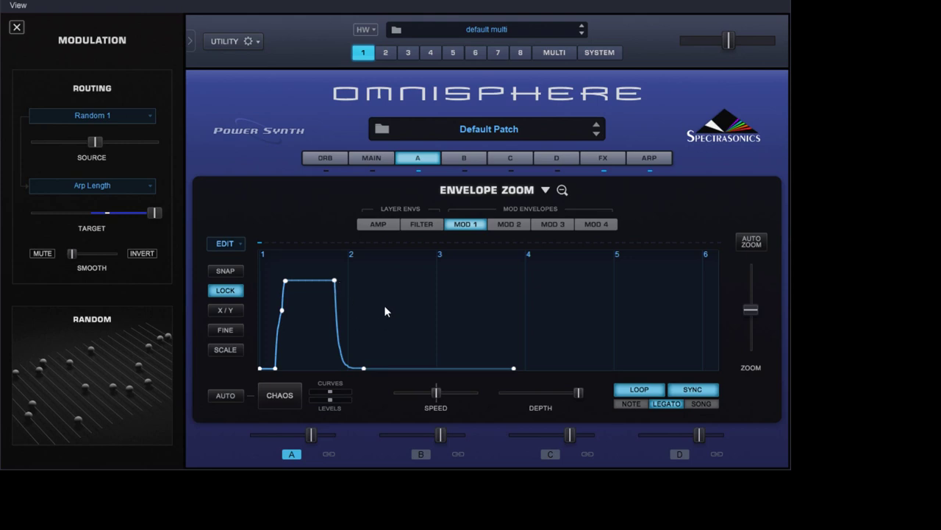
Delete the end point of the Mod 1 plateau and reshape the points into a flat half-height plateau with a zero-level tail.
key(Delete)
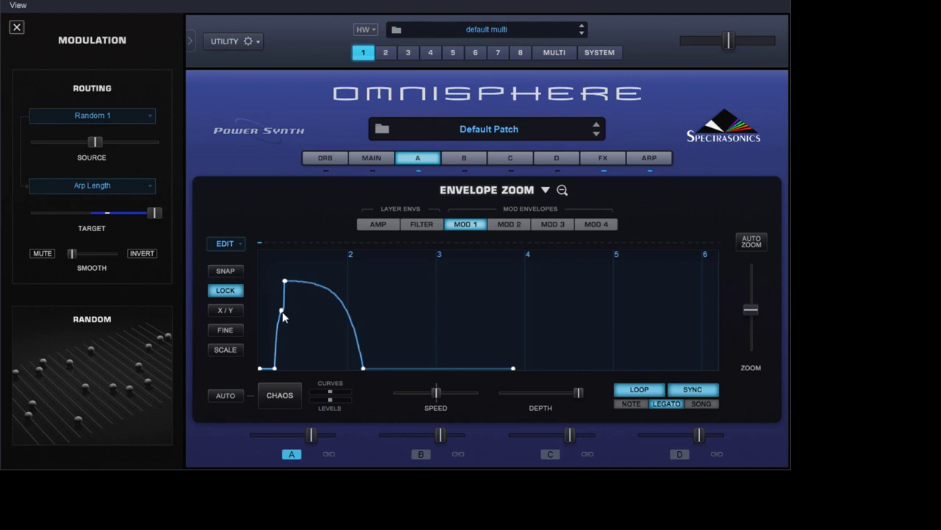
click(282, 312)
mouse_move(282, 314)
mouse_down()
mouse_move(275, 303)
mouse_move(310, 298)
mouse_move(327, 331)
mouse_move(283, 307)
mouse_up()
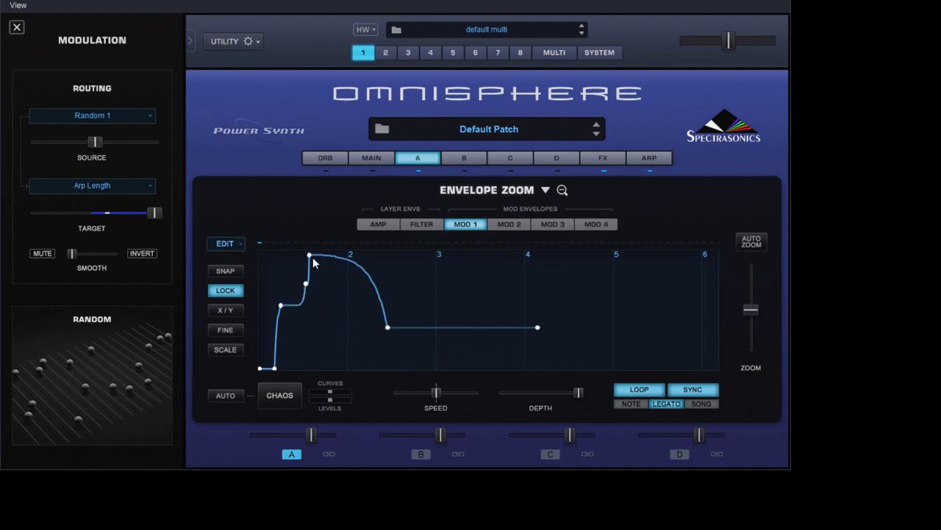
drag(310, 255, 358, 372)
drag(307, 284, 333, 307)
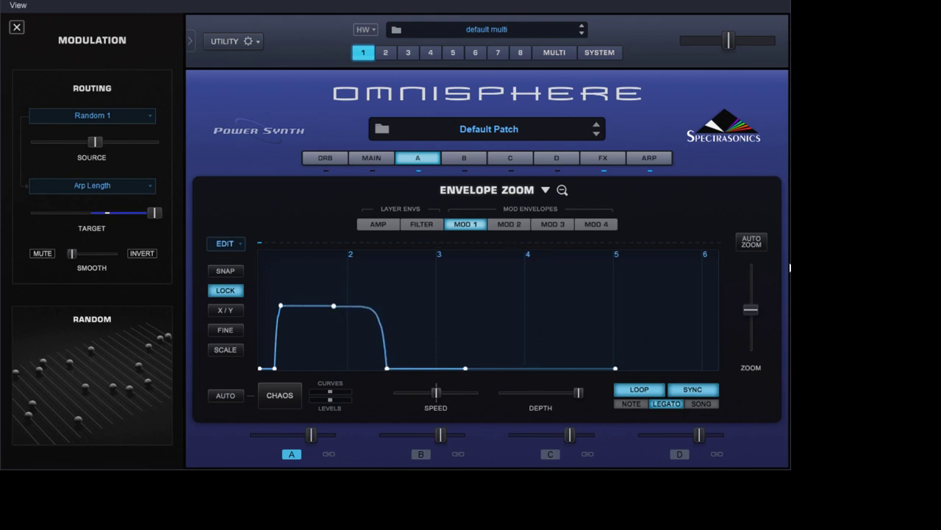
Start the Mod 1 pulse at about beat 1.3, extend its 0.535-level plateau past beat 2, make its fall vertical and bring the next point in.
mouse_move(761, 307)
mouse_down()
mouse_move(759, 295)
mouse_move(757, 324)
mouse_move(760, 303)
mouse_up()
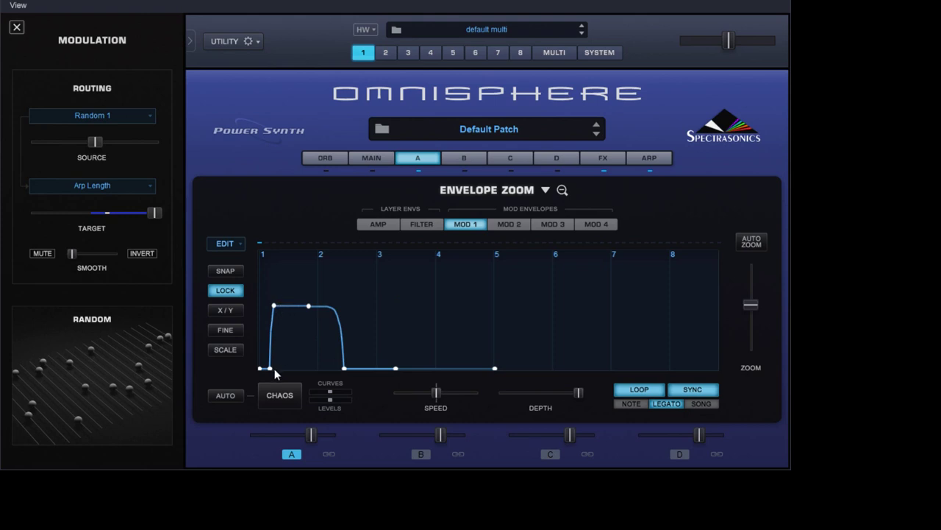
drag(270, 370, 279, 371)
drag(282, 306, 281, 306)
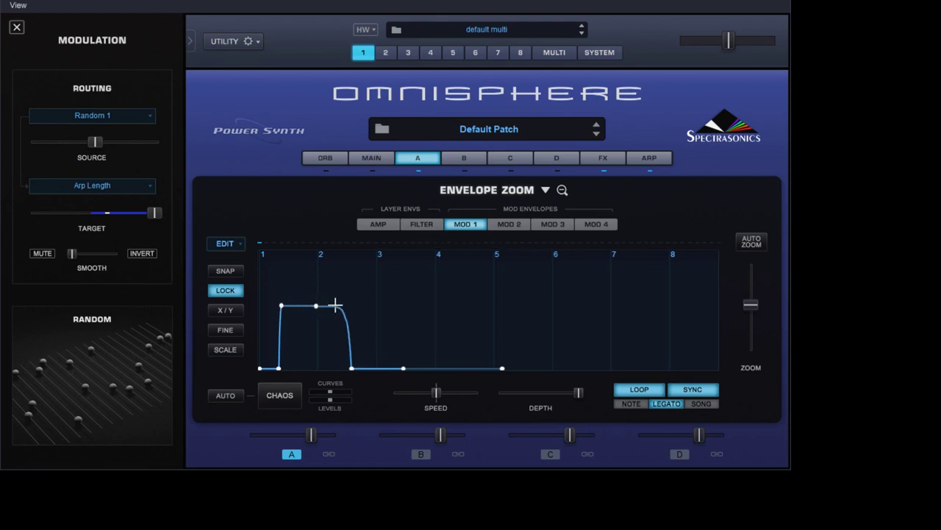
drag(318, 308, 348, 309)
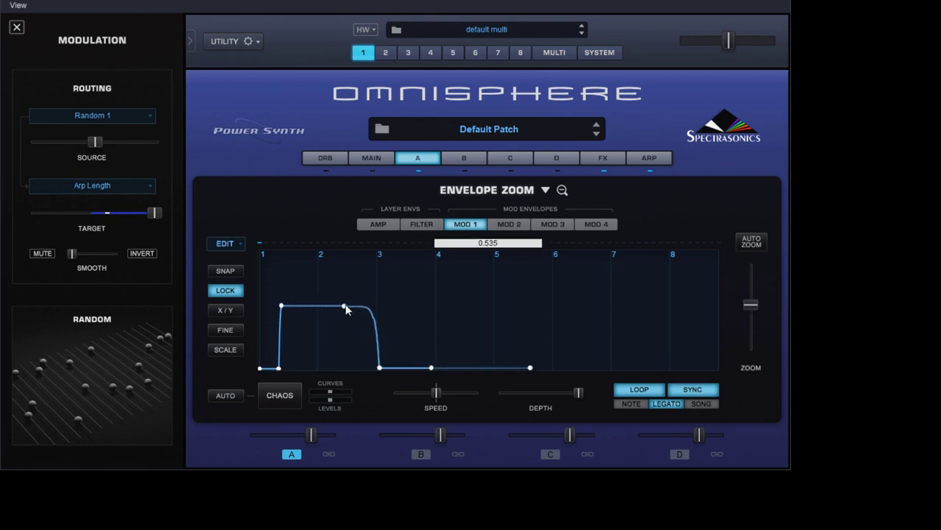
drag(380, 370, 341, 373)
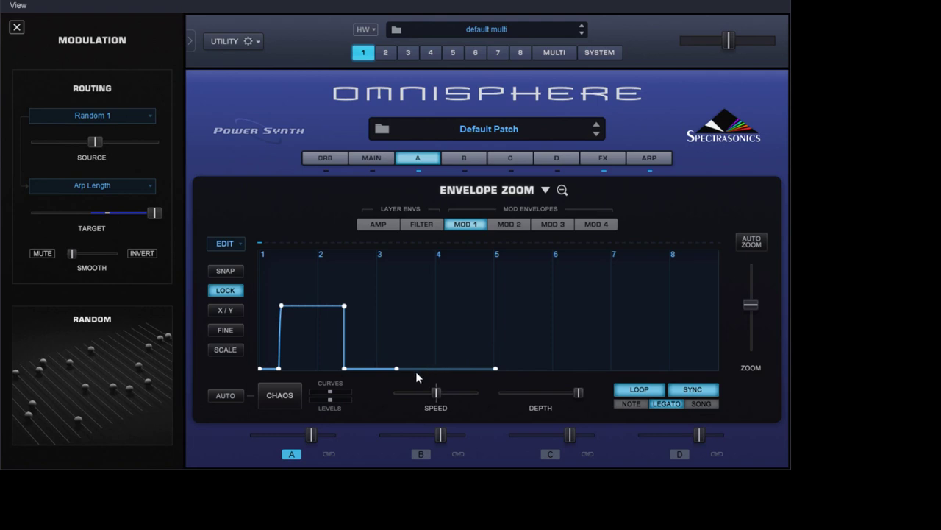
drag(395, 371, 375, 375)
Shorten the first Mod 1 pulse so its plateau drops vertically to zero at about beat 2.25.
scroll(346, 366, up, 2)
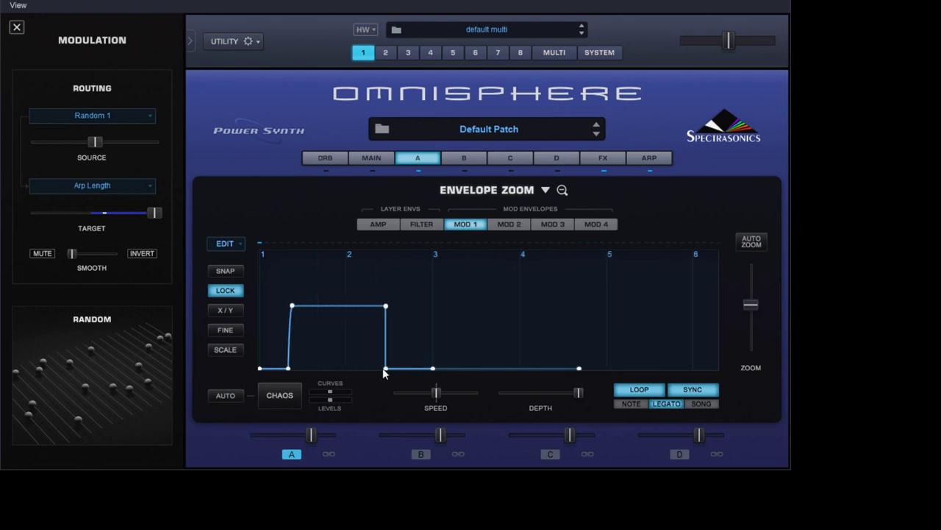
scroll(375, 368, right, 2)
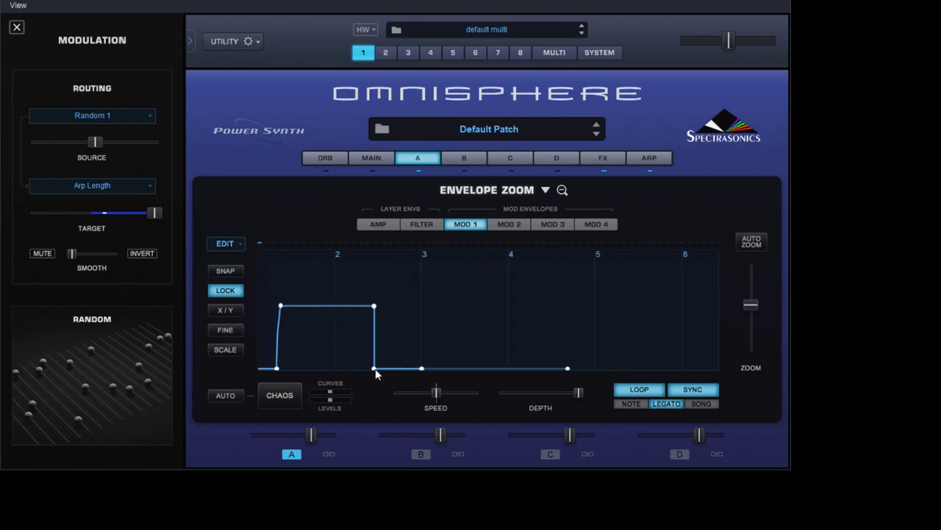
click(375, 368)
drag(373, 307, 359, 308)
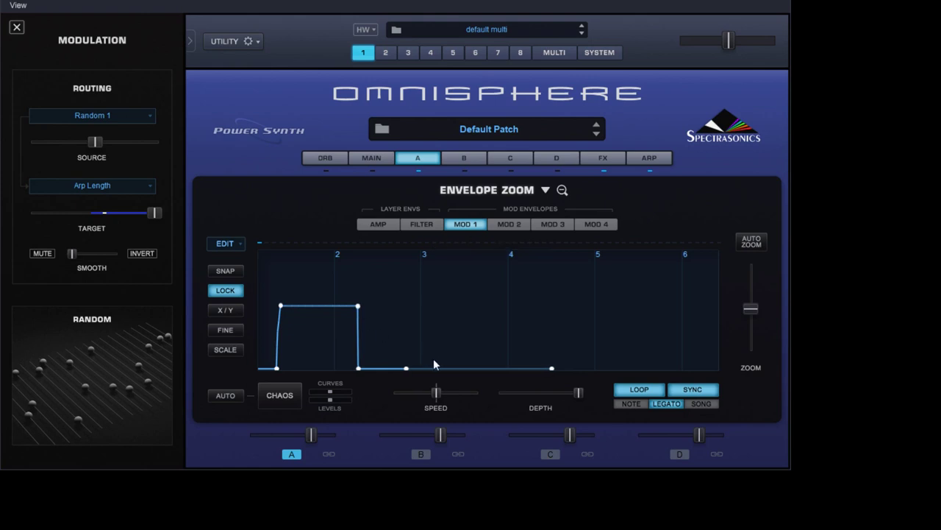
Add points to build a second Mod 1 pulse rising at beat 3 and falling vertically to zero at about beat 3.75.
click(480, 368)
drag(479, 369, 426, 367)
drag(456, 368, 457, 303)
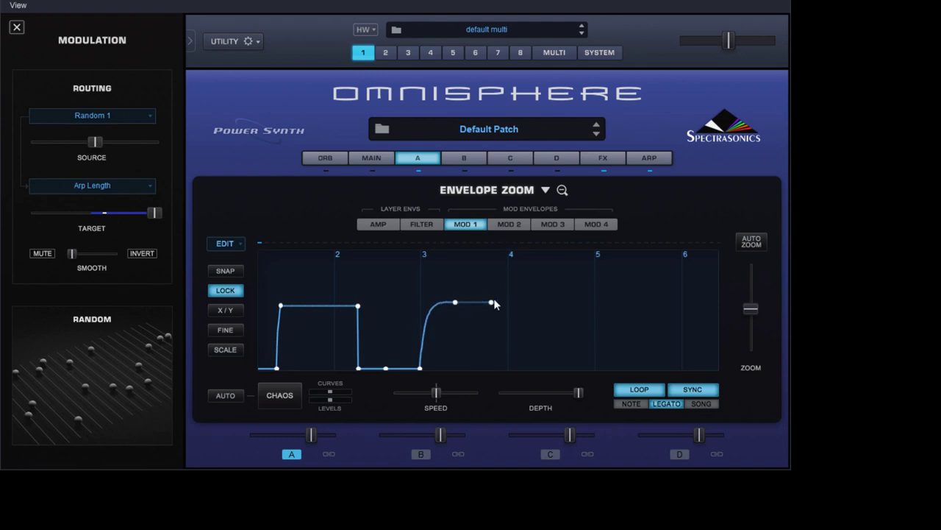
drag(483, 301, 499, 373)
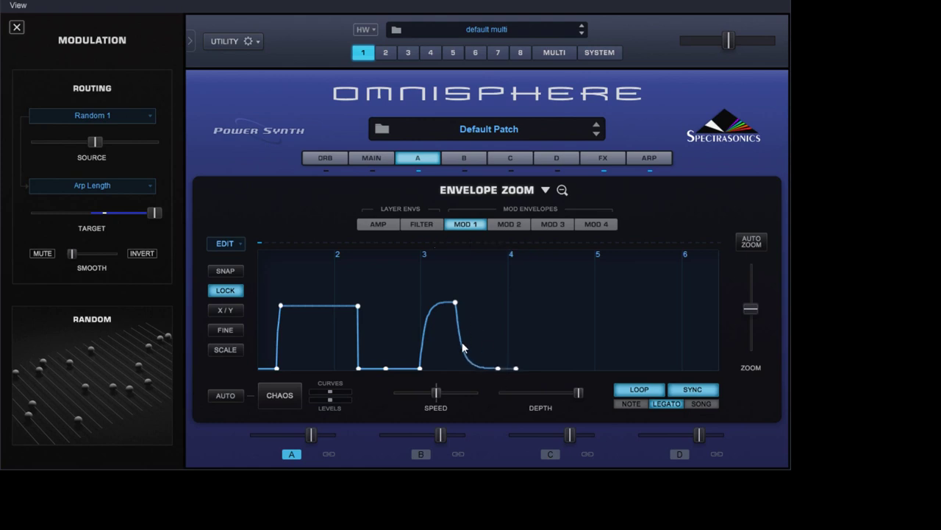
drag(477, 340, 486, 306)
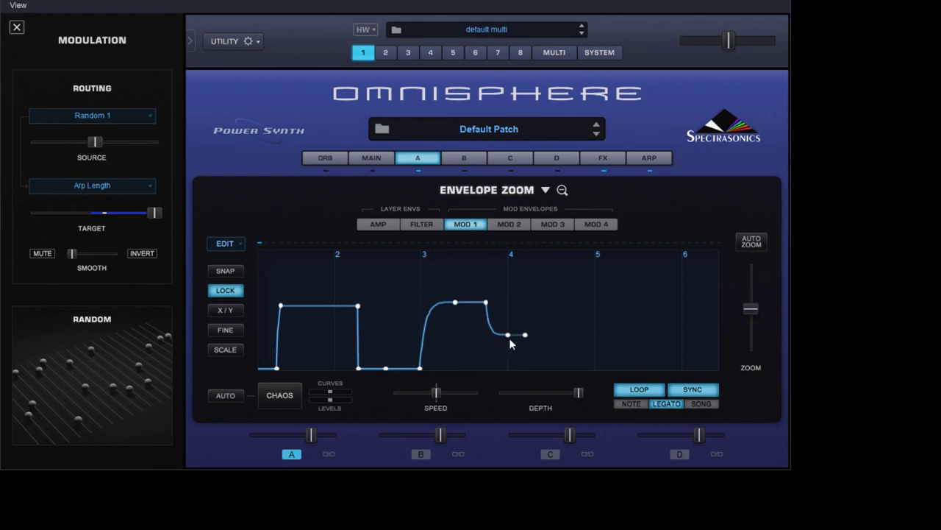
drag(508, 336, 744, 388)
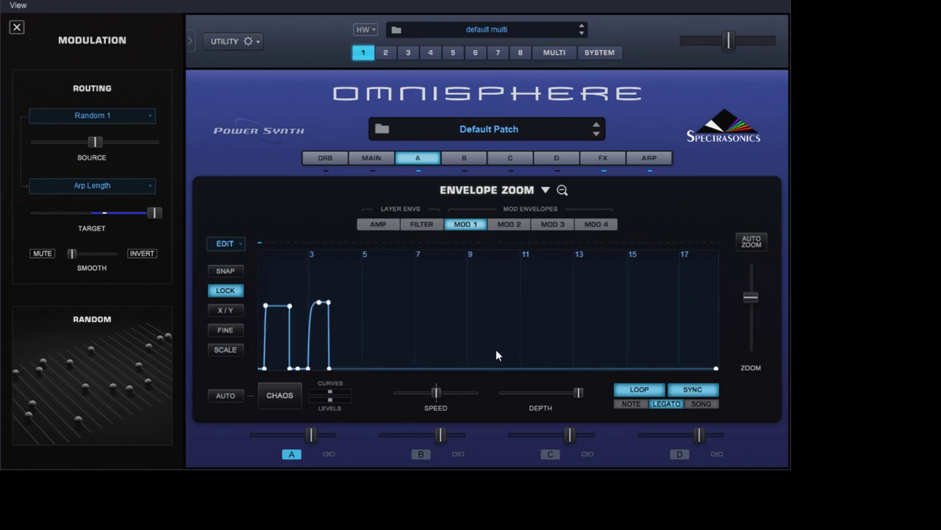
Pull the Mod 1 tail points in to just before beats 5 and 6, and route Mod Envelope1 to BPM Delay - Mix.
drag(718, 370, 534, 378)
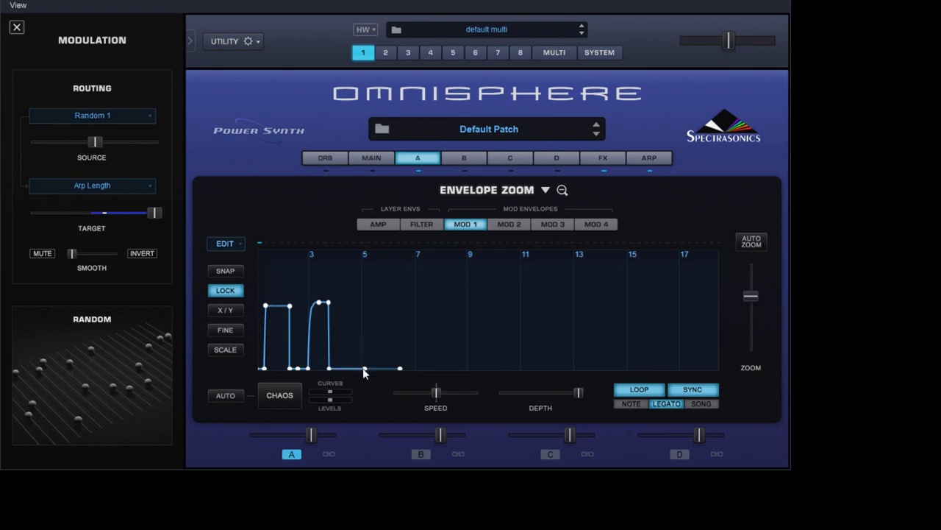
drag(362, 369, 354, 369)
click(607, 164)
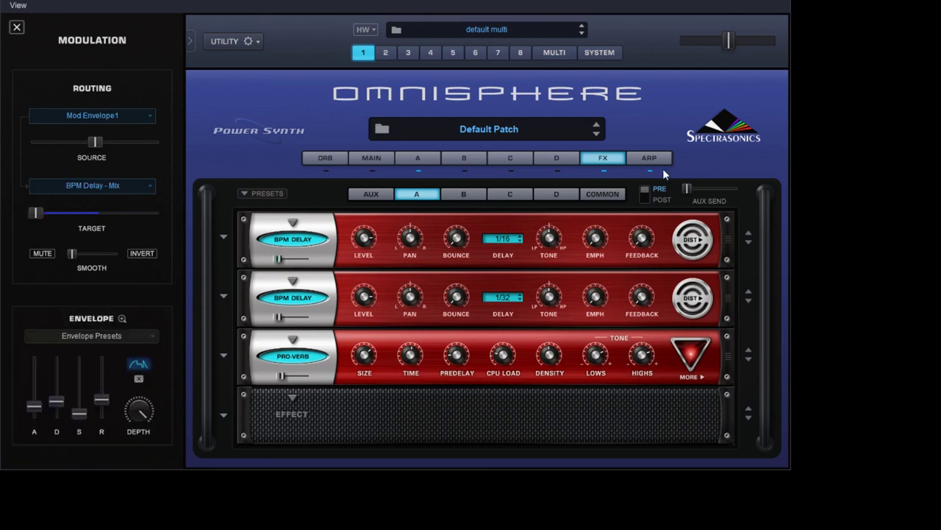
click(440, 158)
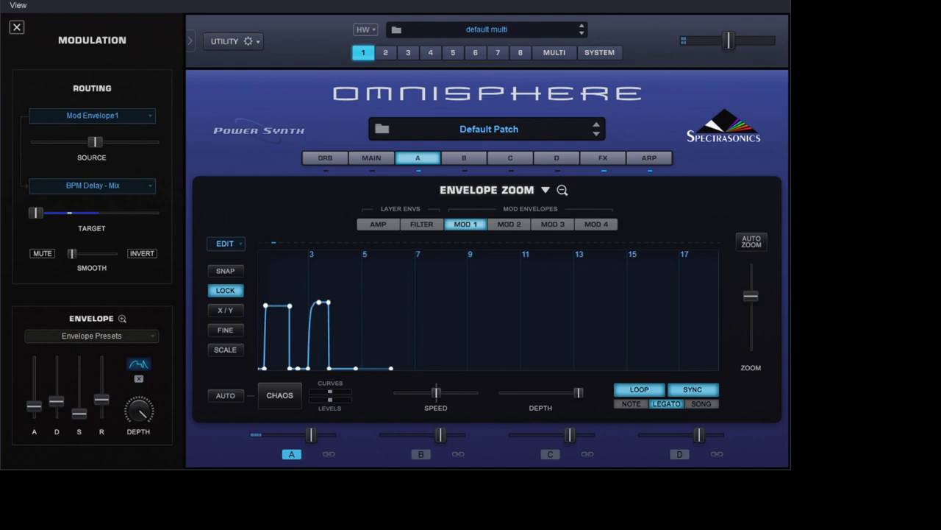
In the Mod 2 envelope, turn on Lock, lower the peak to zero, and add points rising to about 0.765 at beat 3.
click(514, 223)
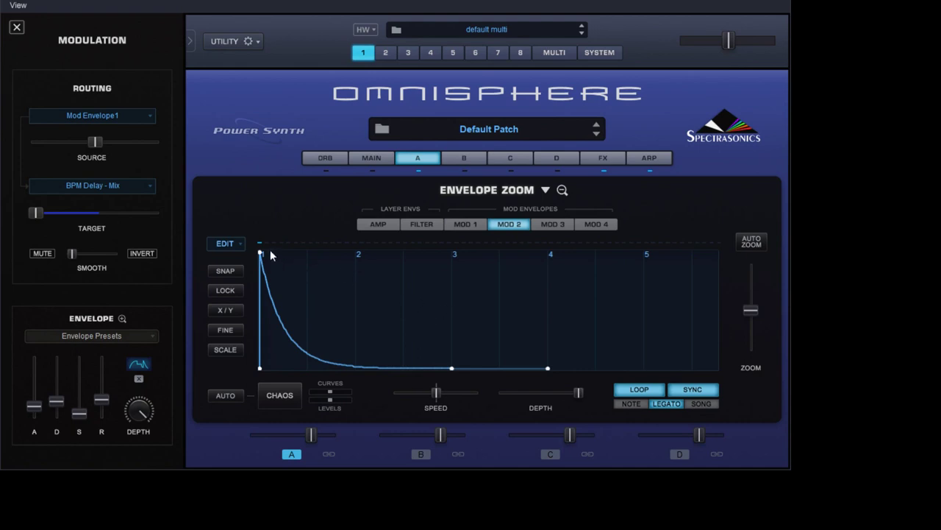
click(221, 292)
drag(261, 255, 325, 389)
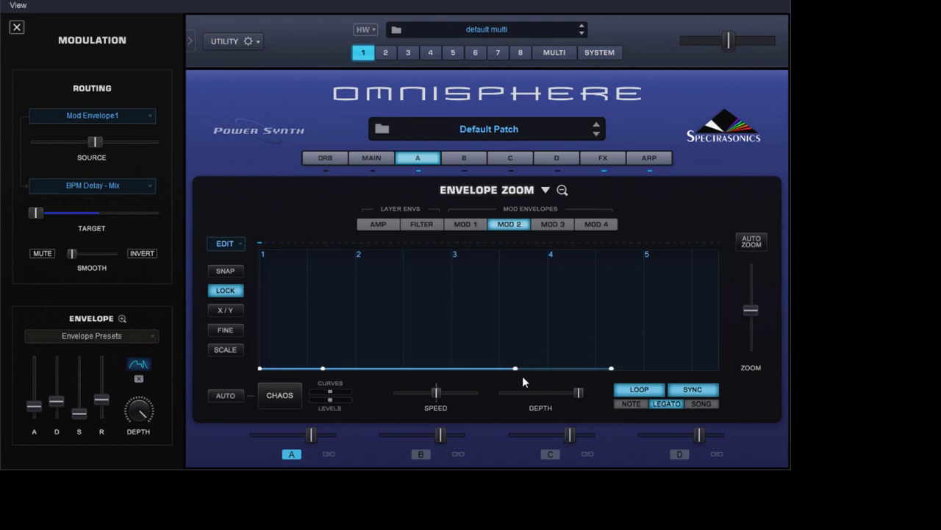
double_click(452, 366)
double_click(453, 369)
drag(467, 368, 454, 280)
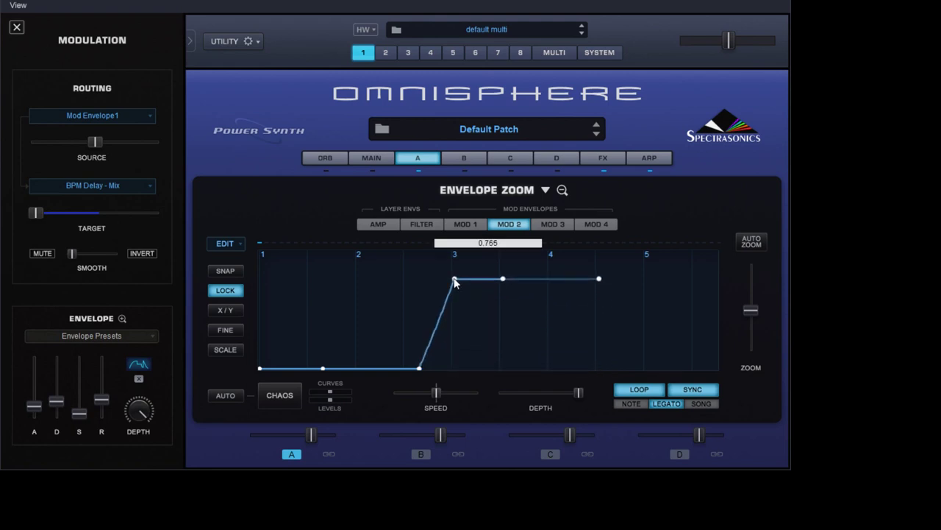
Square off the Mod 2 rise into a rectangular pulse from beat 3 to about beat 3.6.
drag(421, 367, 451, 367)
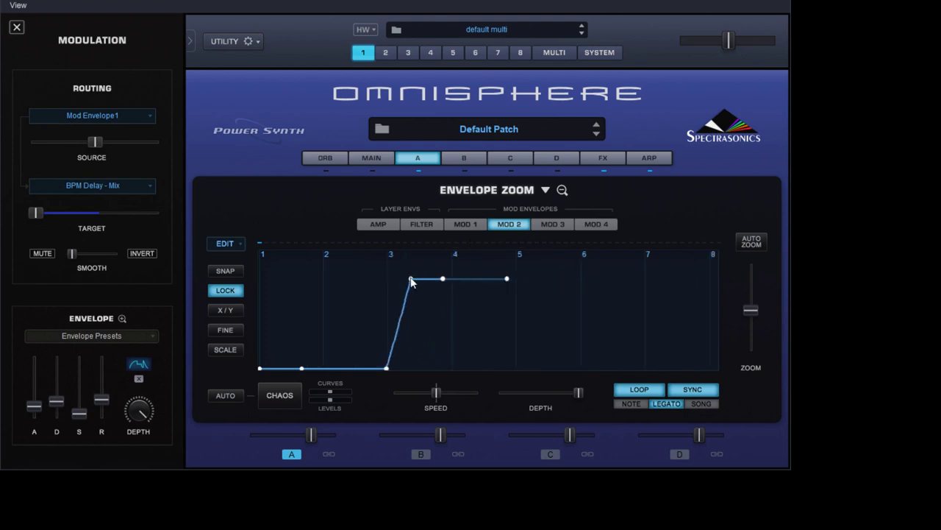
drag(410, 282, 385, 269)
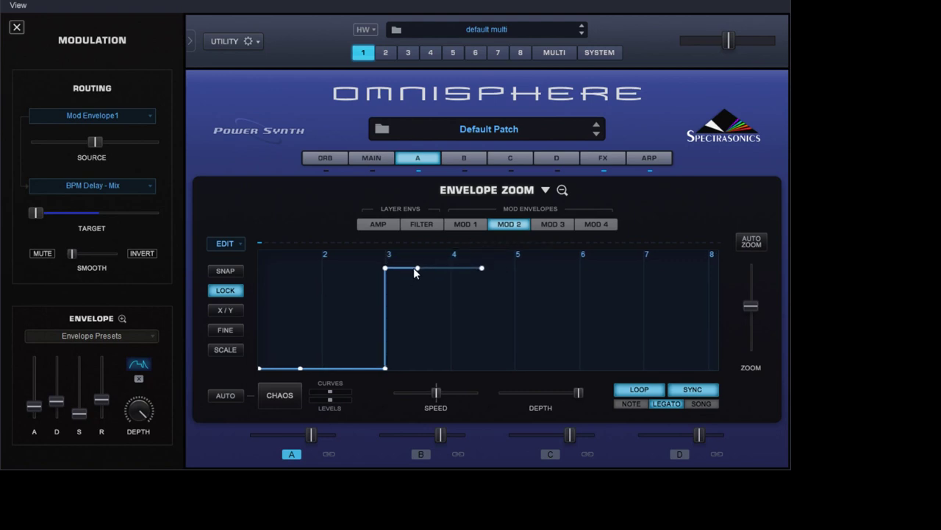
drag(418, 268, 424, 271)
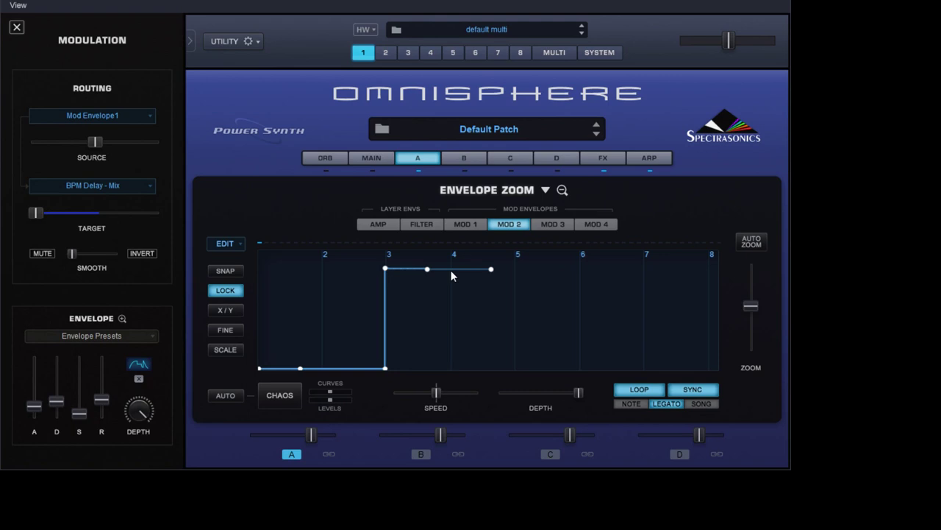
drag(452, 272, 425, 371)
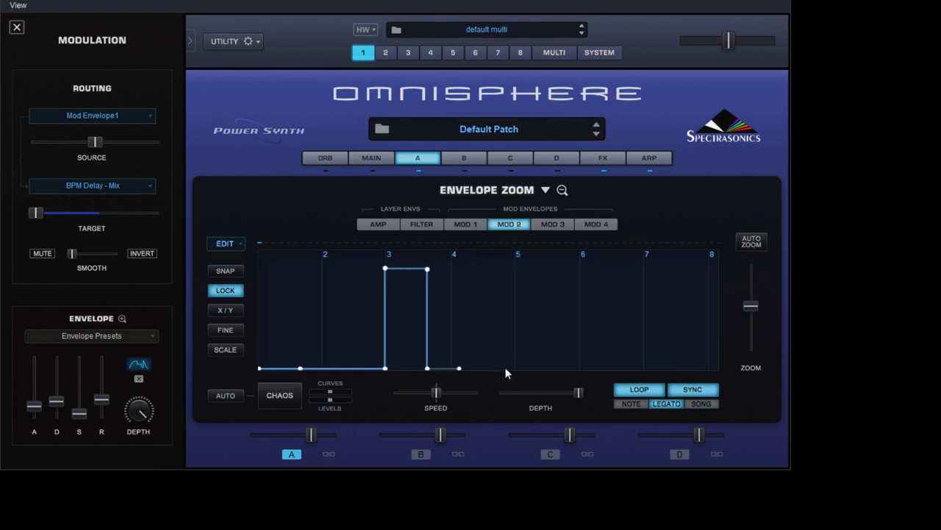
Place the last two Mod 2 envelope points at beats 4 and 6, and route Mod Envelope2 to BPM Delay - Mix.
drag(459, 368, 471, 370)
mouse_move(587, 368)
mouse_down()
mouse_move(597, 361)
mouse_move(582, 378)
mouse_up()
click(451, 367)
drag(504, 372, 452, 373)
drag(532, 368, 579, 370)
click(601, 159)
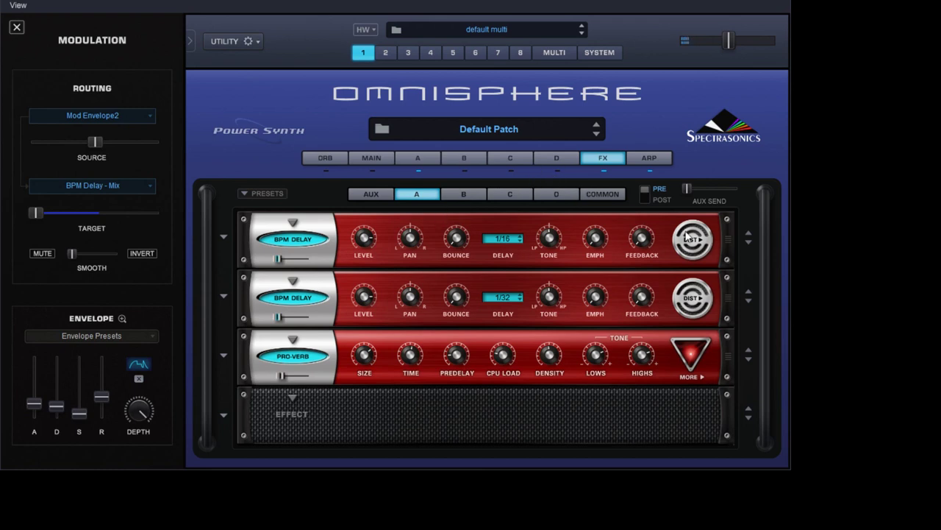
Try a two-octave range in the arpeggiator and set it back to one octave.
click(648, 157)
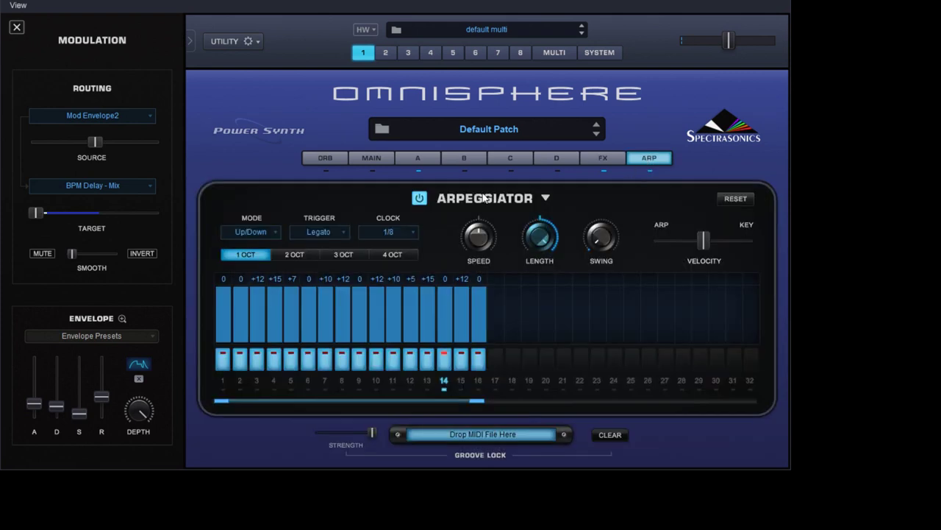
click(302, 253)
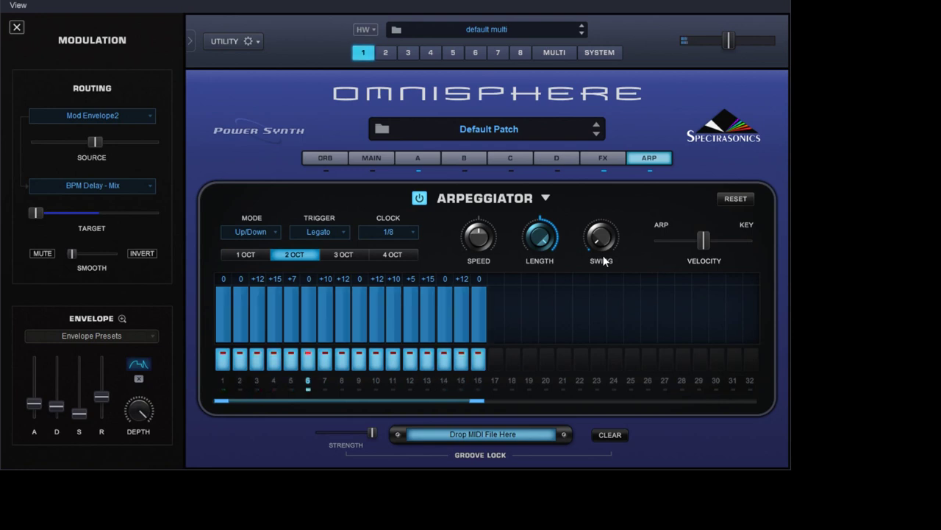
click(234, 255)
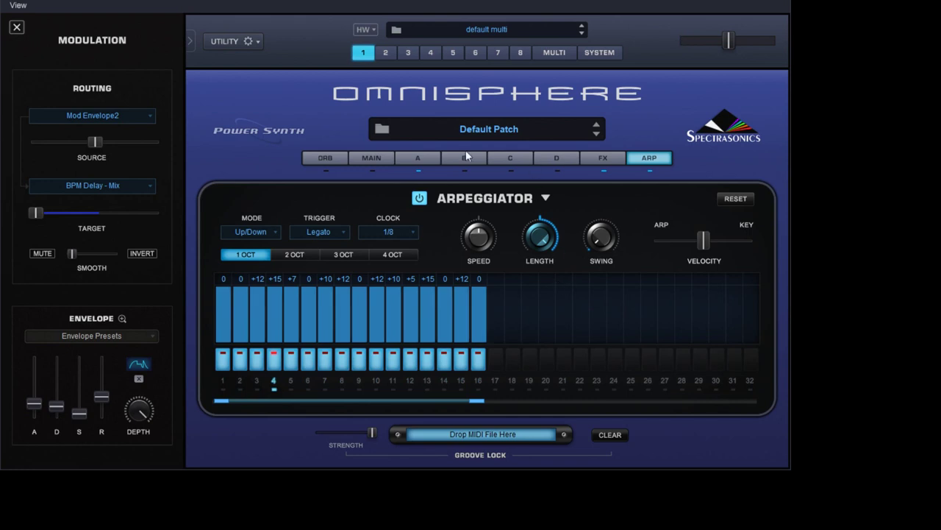
Close layer A's enlarged envelope view and modulate the filter Resonance with LFO1.
click(421, 158)
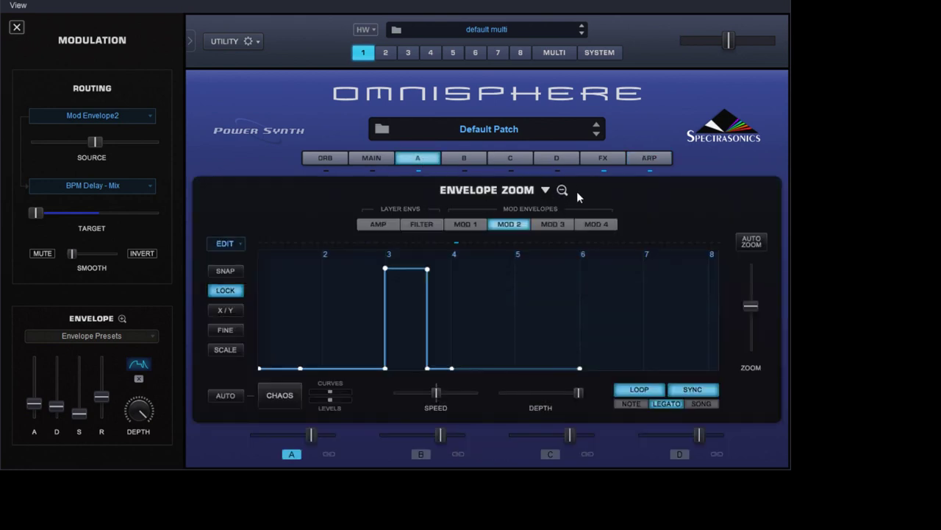
click(563, 191)
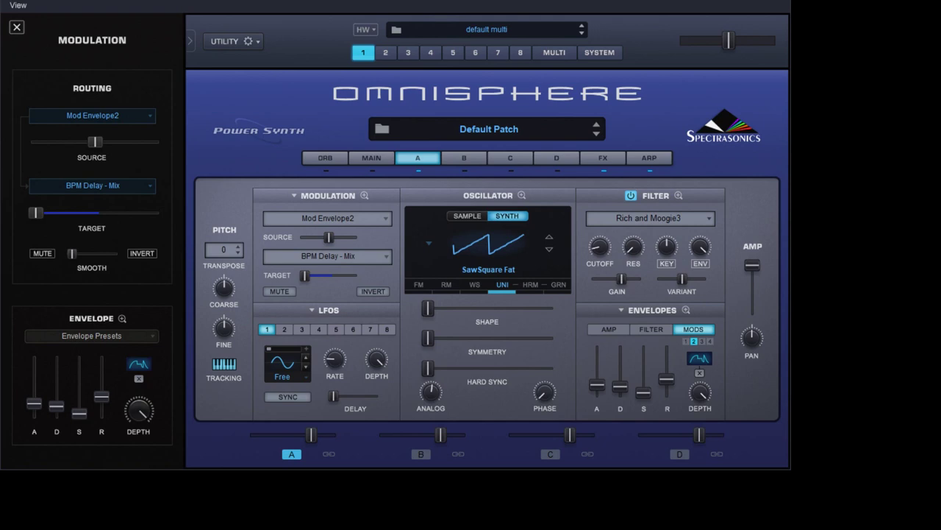
click(663, 283)
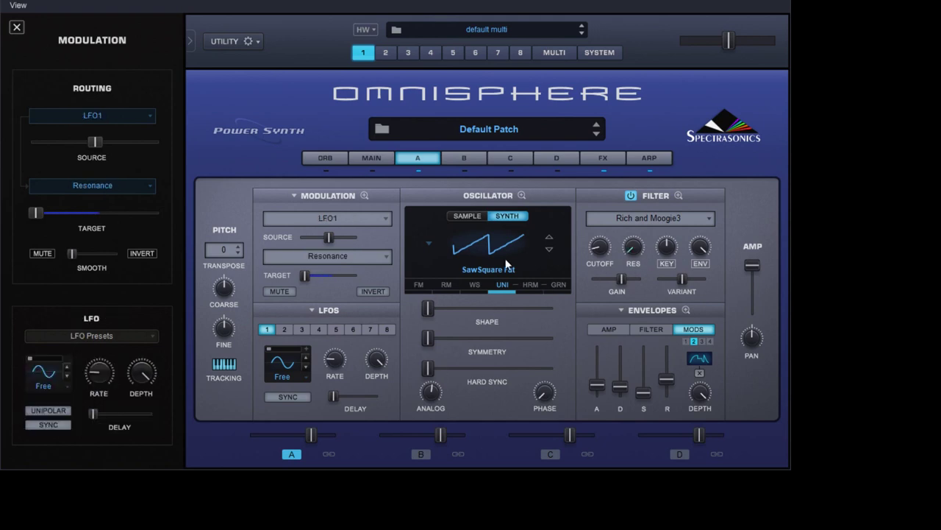
Sync LFO1, raise its rate, reduce its depth to about half and slightly raise the Resonance target level.
click(294, 397)
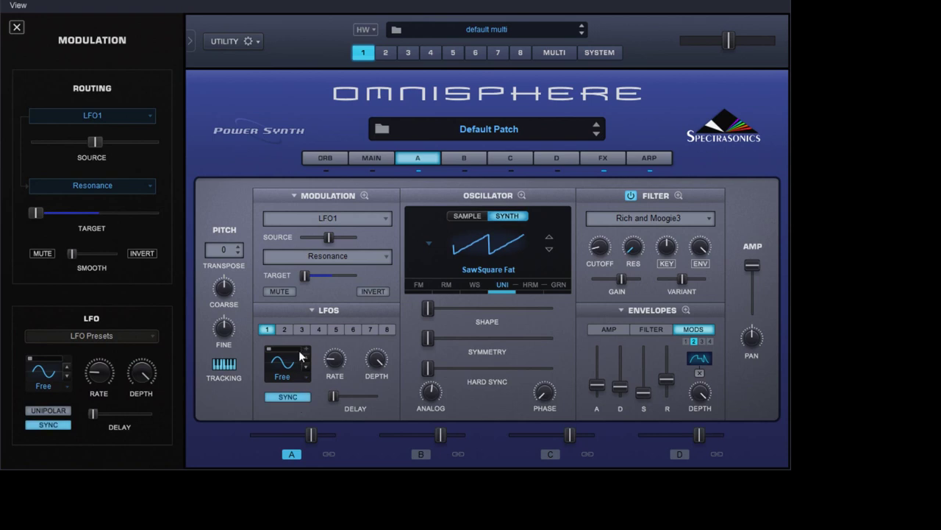
drag(332, 362, 382, 435)
mouse_move(379, 363)
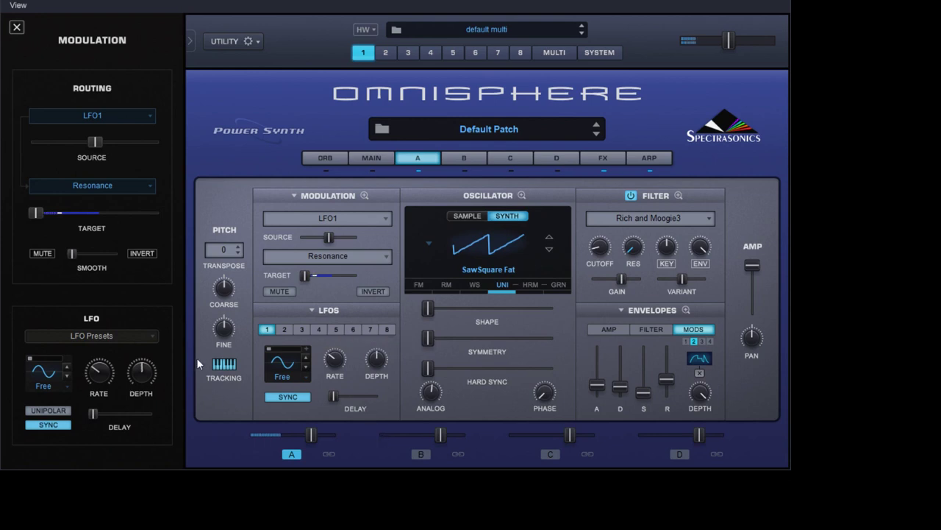
drag(38, 212, 53, 213)
mouse_move(336, 360)
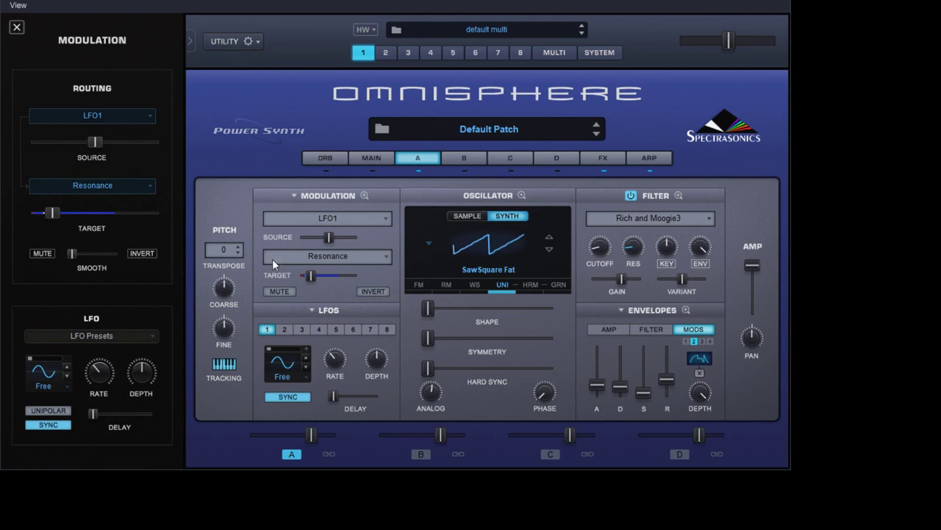
Set up layer B with the Alpha Juno Comb oscillator and the Rich and Moogie3 filter, and modulate its Resonance with LFO1.
click(456, 156)
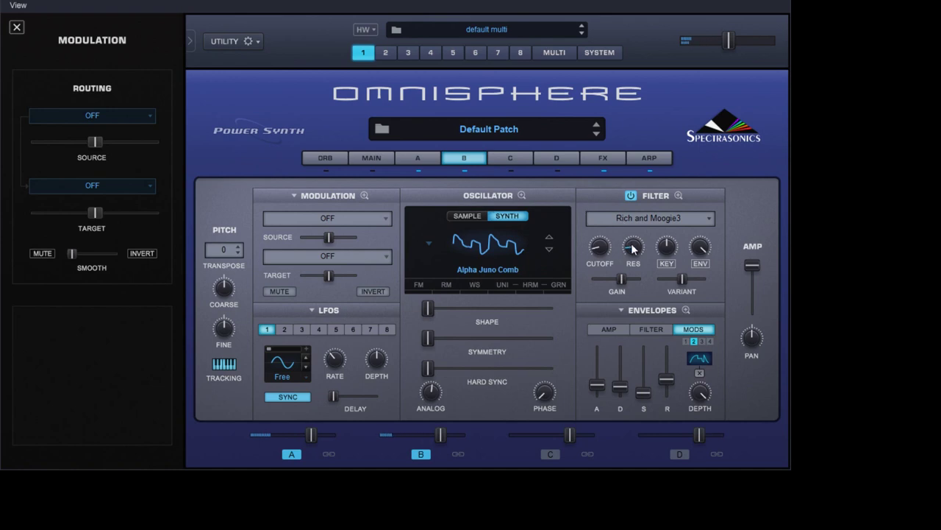
mouse_move(633, 253)
drag(633, 251, 634, 254)
click(418, 157)
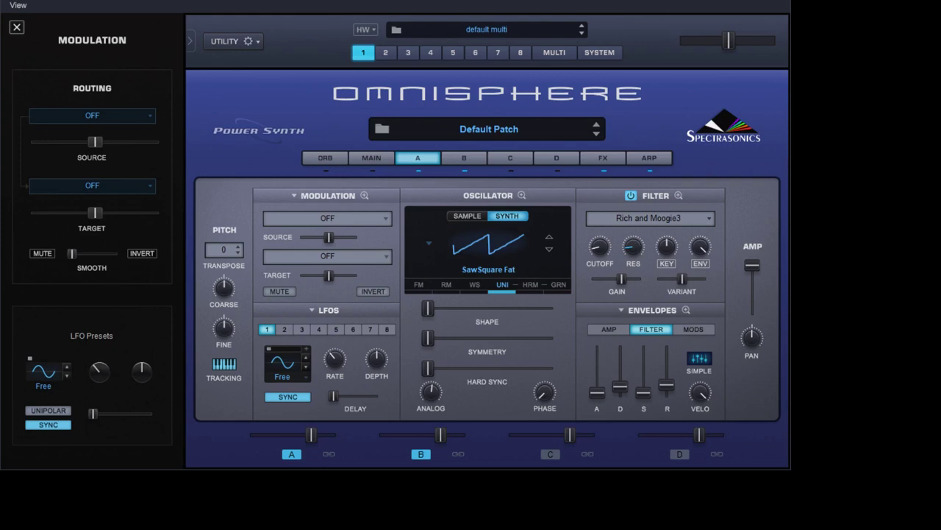
Assign part 2 to MIDI channel 1 in the multi mixer and return to its patch.
click(386, 52)
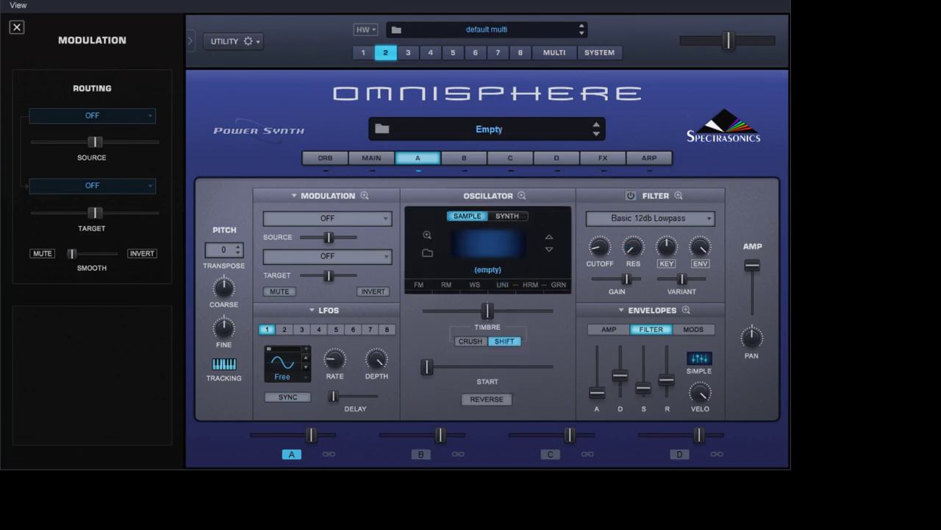
click(565, 52)
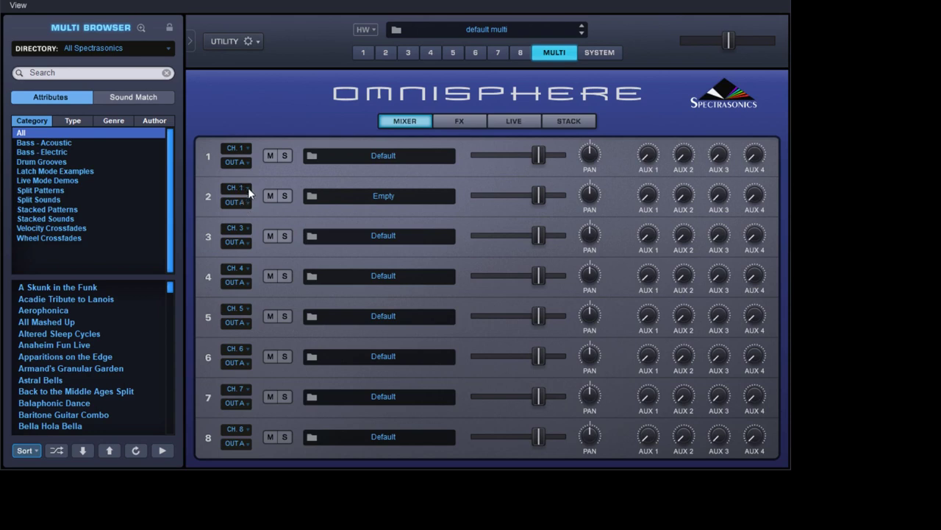
click(386, 53)
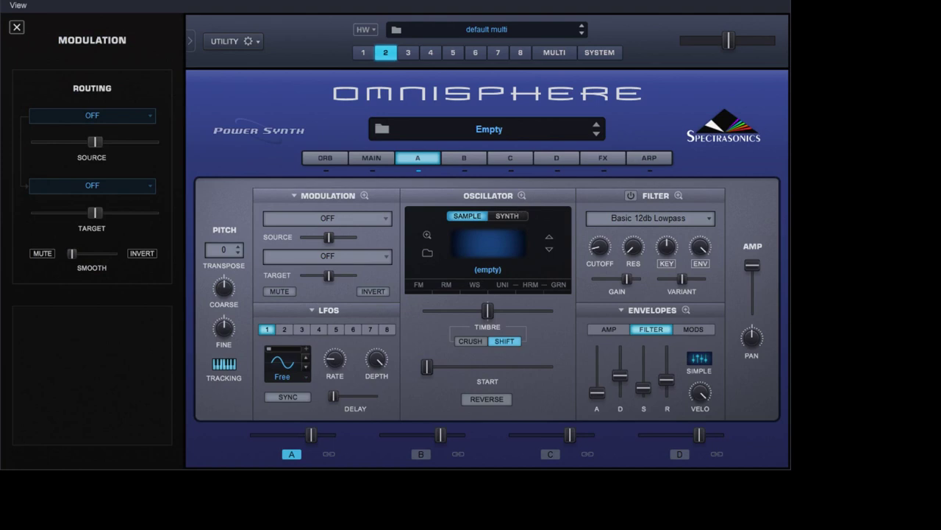
Give layer A of part 2 the SawSquare Bright oscillator and Rich and Moogie3 filter, and modulate its Resonance with LFO1.
click(506, 216)
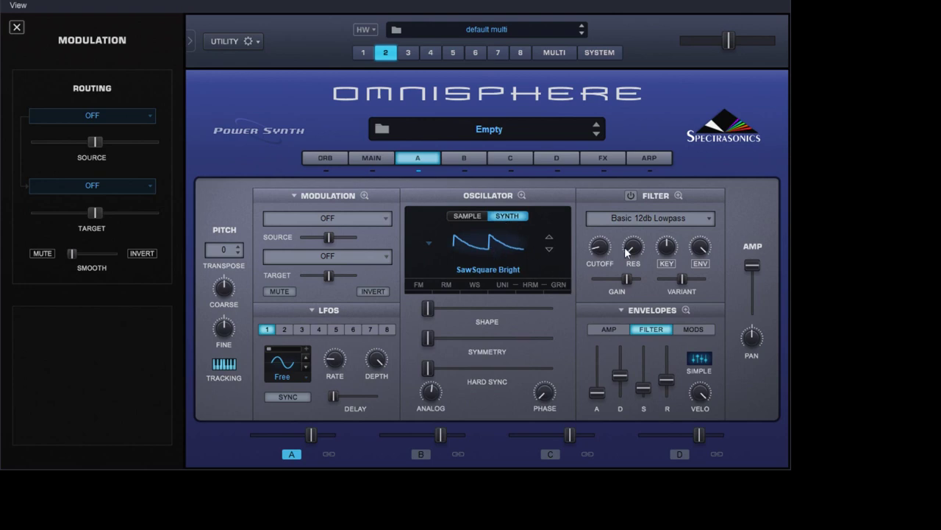
click(759, 273)
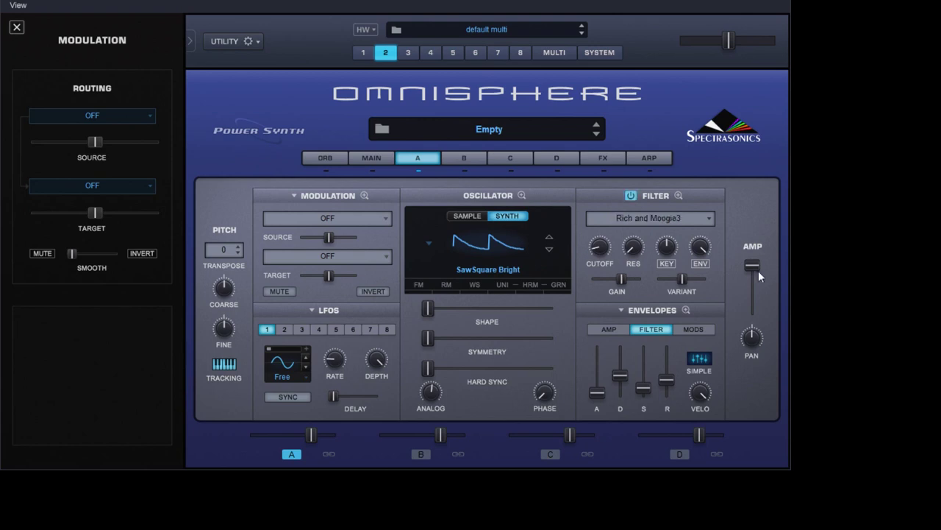
mouse_move(631, 250)
click(691, 292)
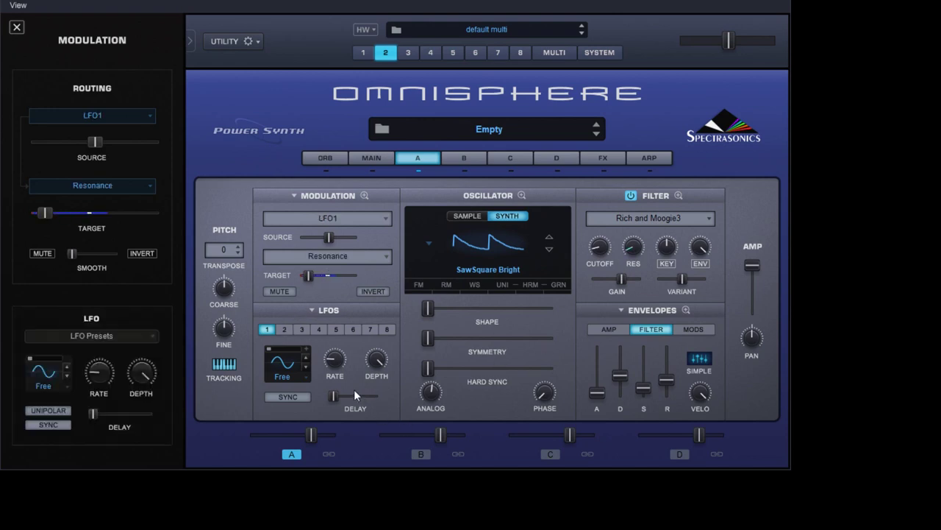
Sync part 2's LFO1, set its depth to about 0.485 and raise its rate.
click(296, 397)
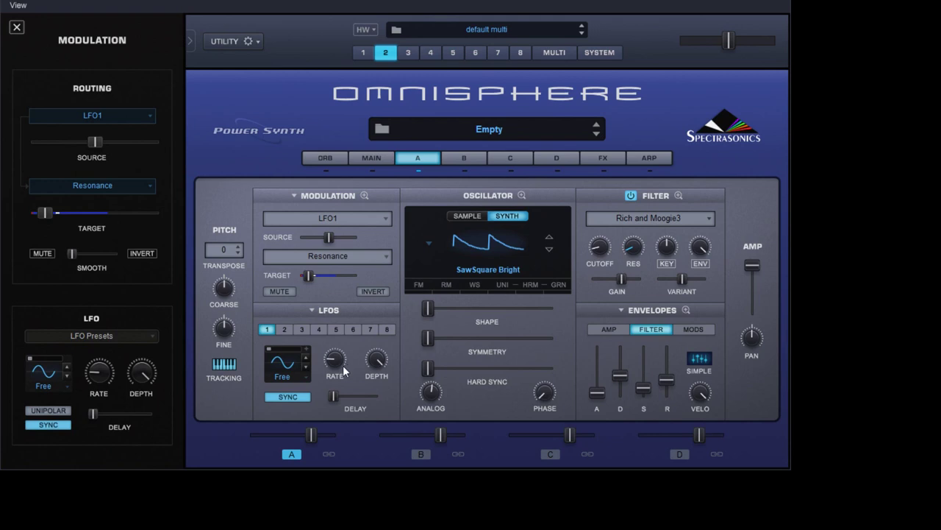
drag(375, 362, 375, 434)
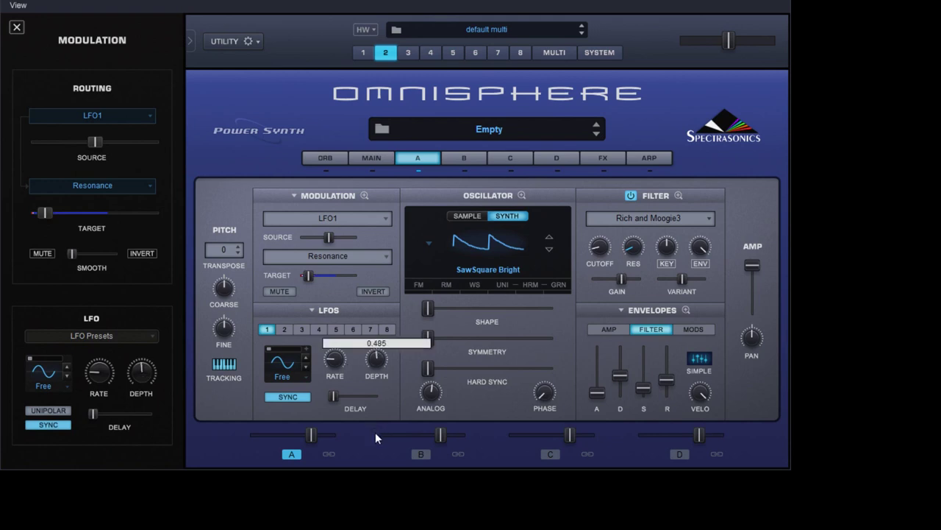
click(335, 359)
drag(334, 358, 340, 349)
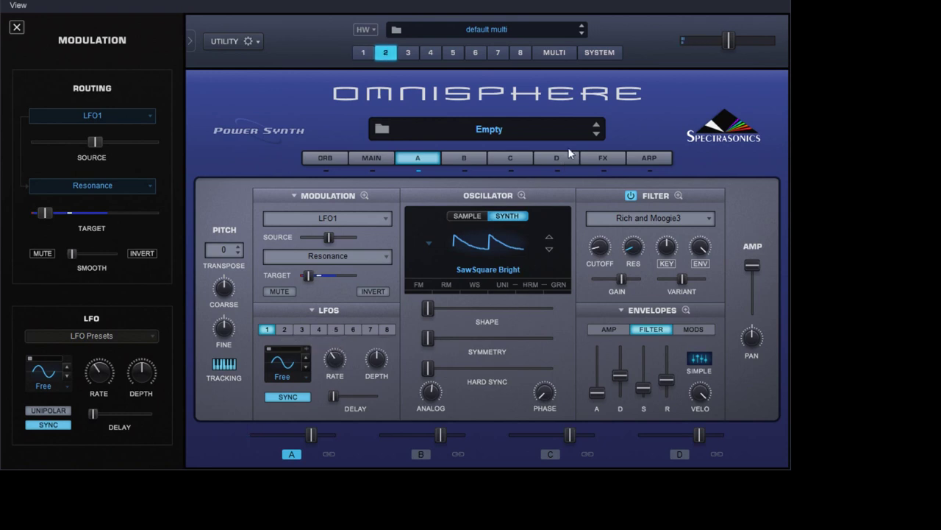
Mute part 1 in the multi mixer and return to part 2.
click(553, 54)
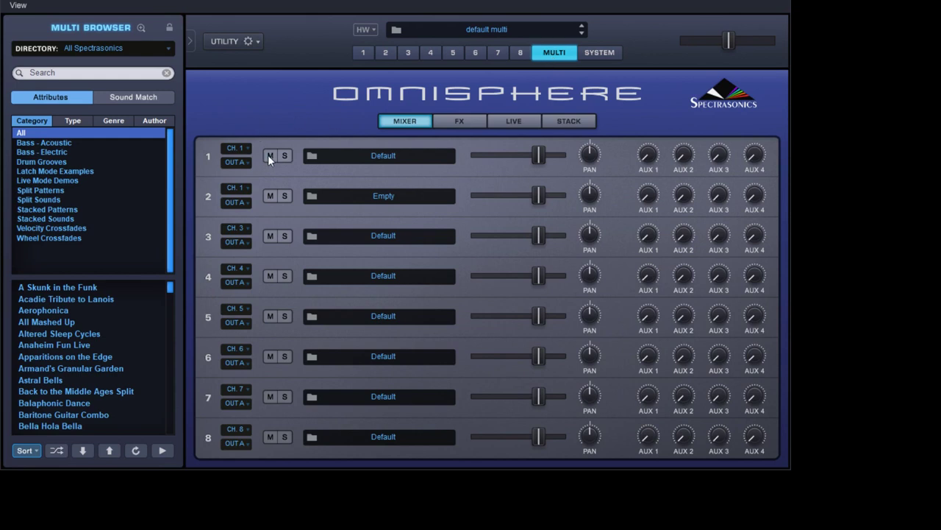
click(386, 53)
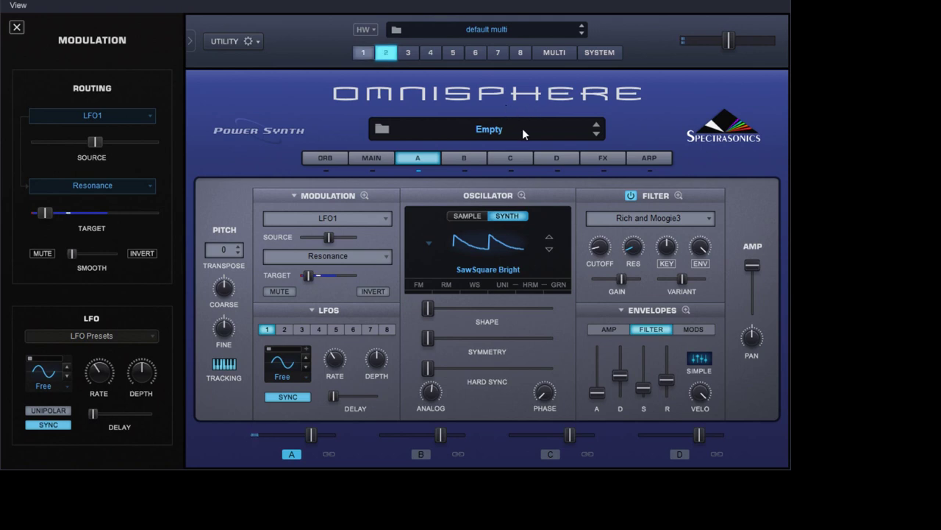
Set up layer B of part 2 with the Alpha Juno Comb oscillator and the Rich and Moogie3 filter, and raise its resonance.
click(461, 161)
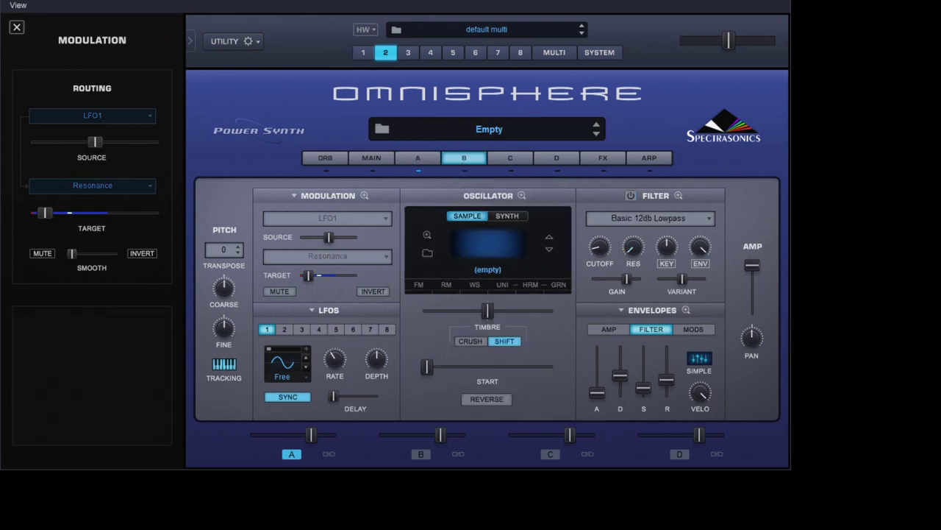
click(507, 216)
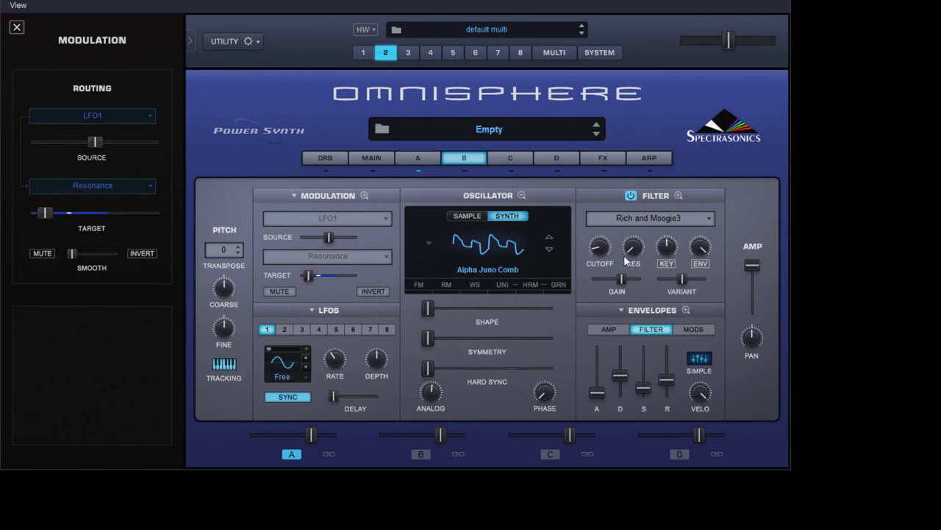
drag(631, 248, 634, 232)
click(600, 251)
click(631, 251)
Turn on part 2's arpeggiator with an eight-step pattern that plays steps 1, 3, 5, 6 and 8.
click(649, 160)
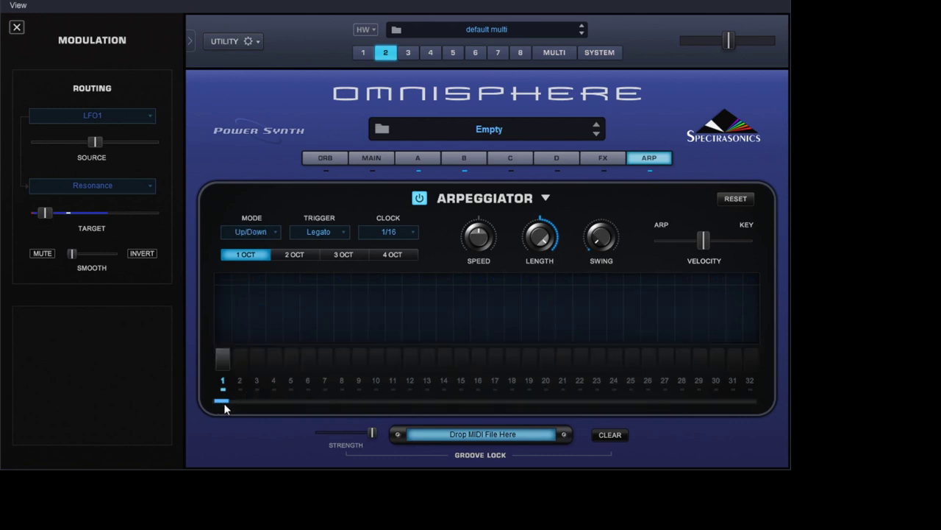
drag(222, 403, 346, 407)
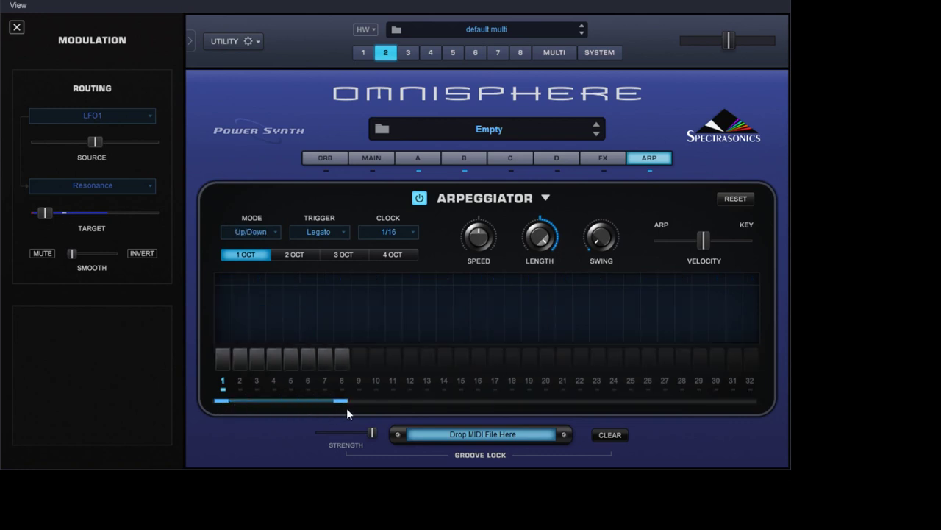
click(222, 361)
click(264, 362)
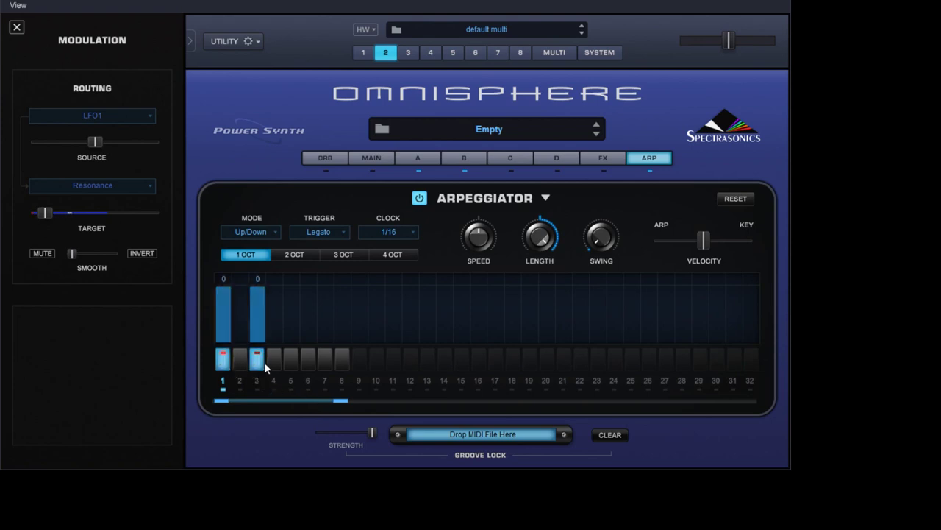
click(291, 361)
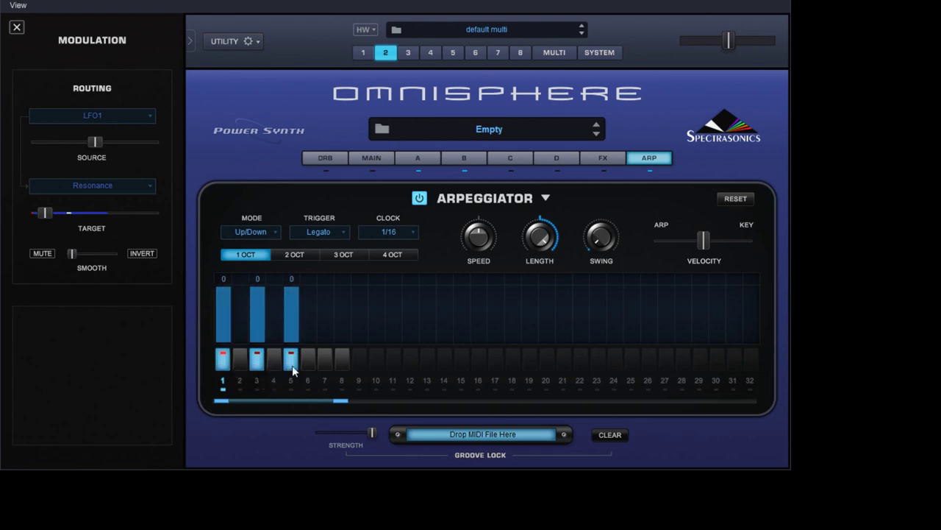
click(308, 361)
click(342, 363)
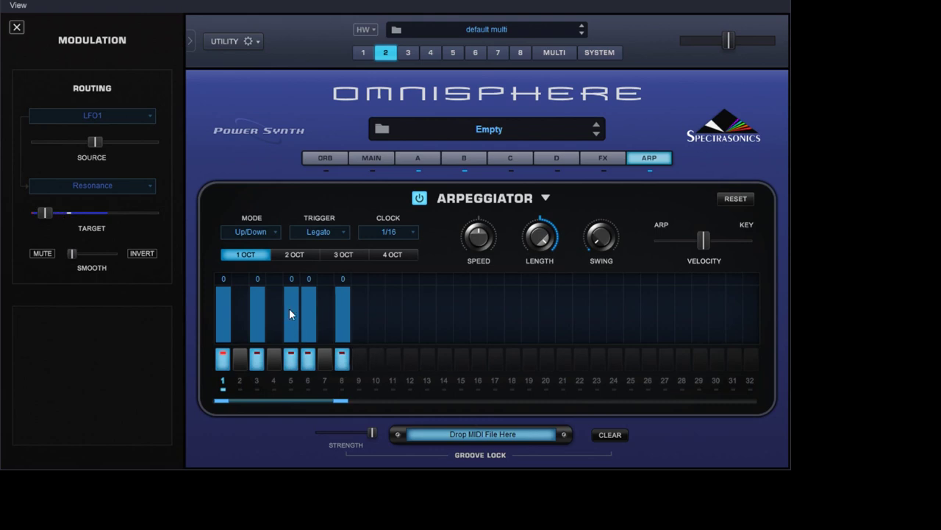
Set the arpeggiator clock to 1/8, modulate its length with Random 1 and transpose layer B to -12.
drag(383, 222, 392, 283)
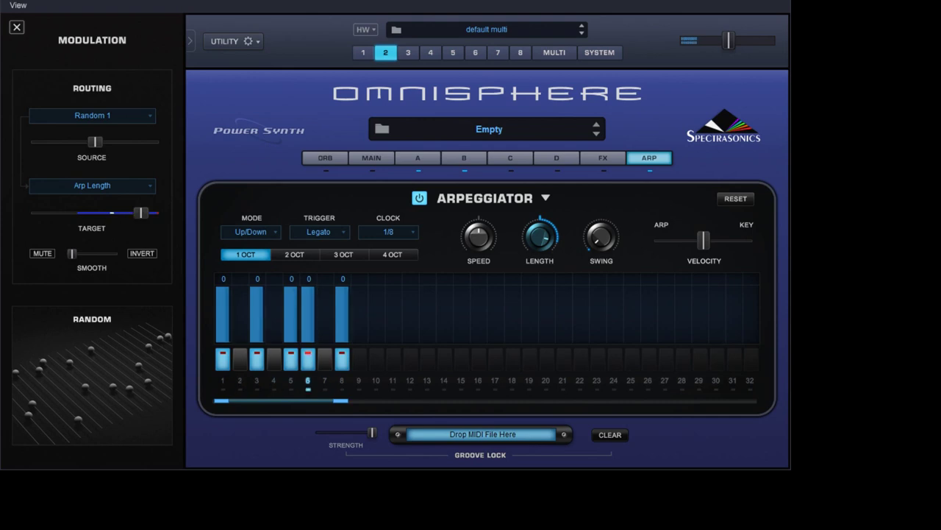
click(464, 157)
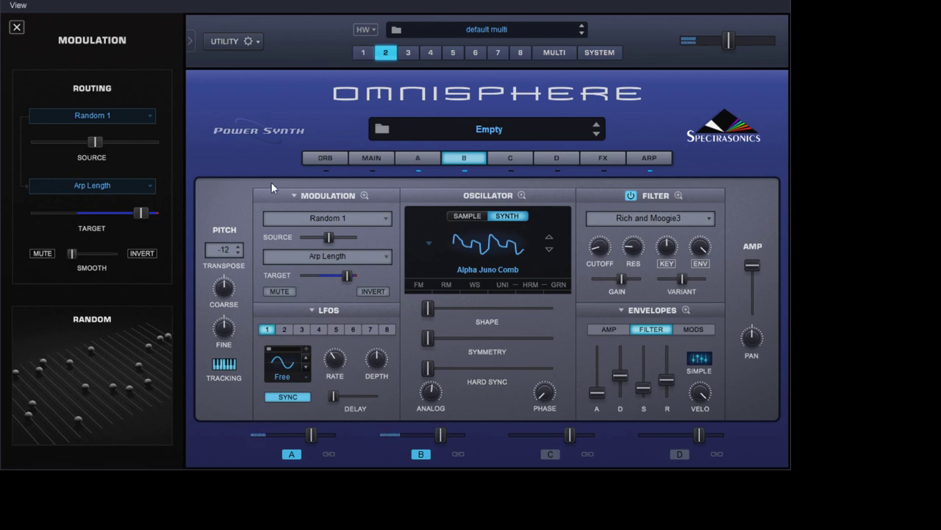
Insert Resonators in part 2's common rack with note C3, reduced mix and flipped polarity, and add a BPM Delay X2 below it.
click(596, 158)
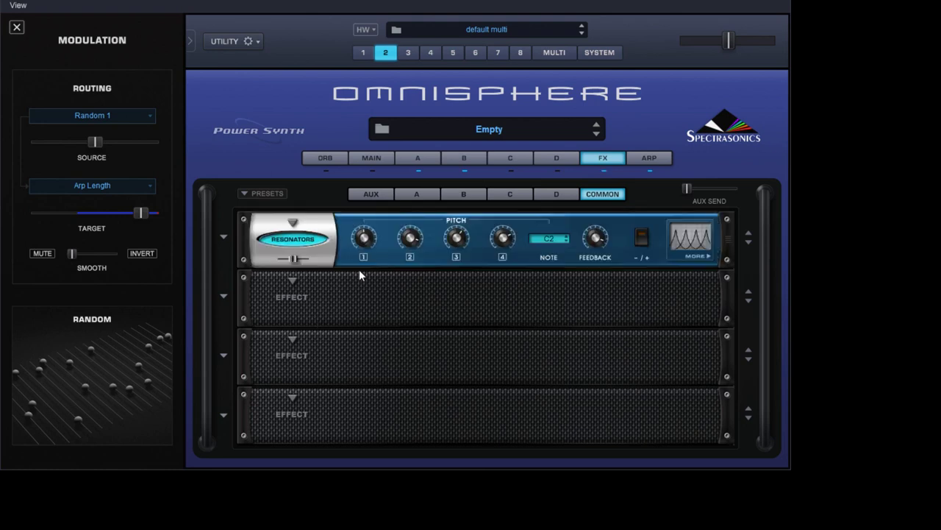
drag(288, 265, 284, 263)
click(642, 235)
click(702, 243)
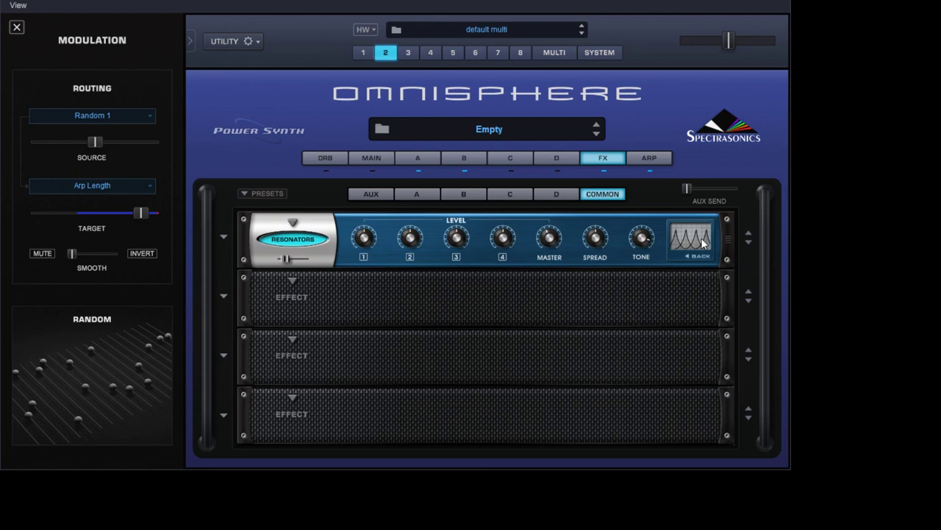
click(702, 243)
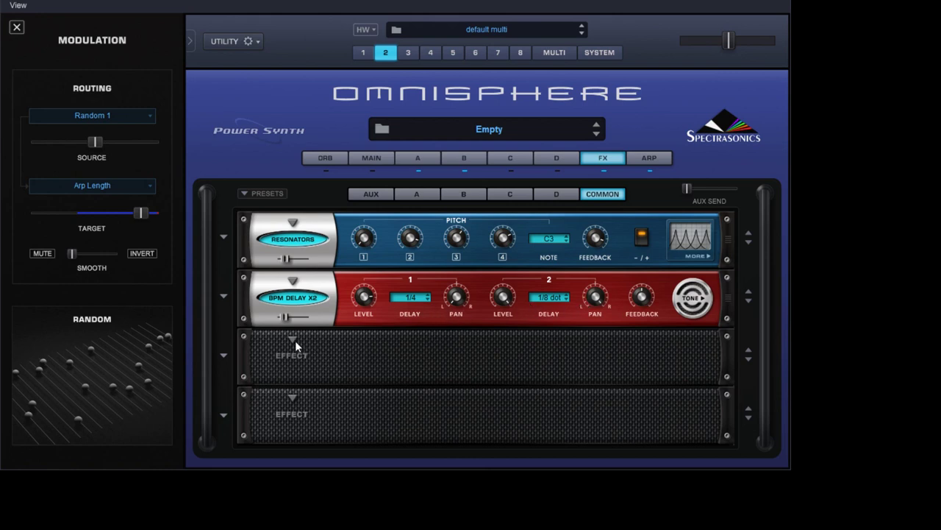
Add a Pro-Verb as the third effect and modulate the BPM Delay X2 mix with LFO2.
click(393, 441)
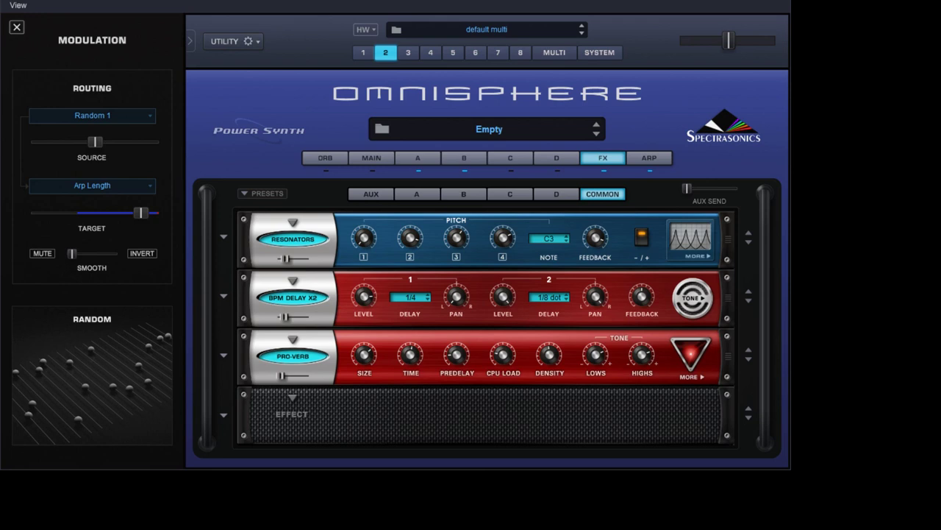
click(285, 317)
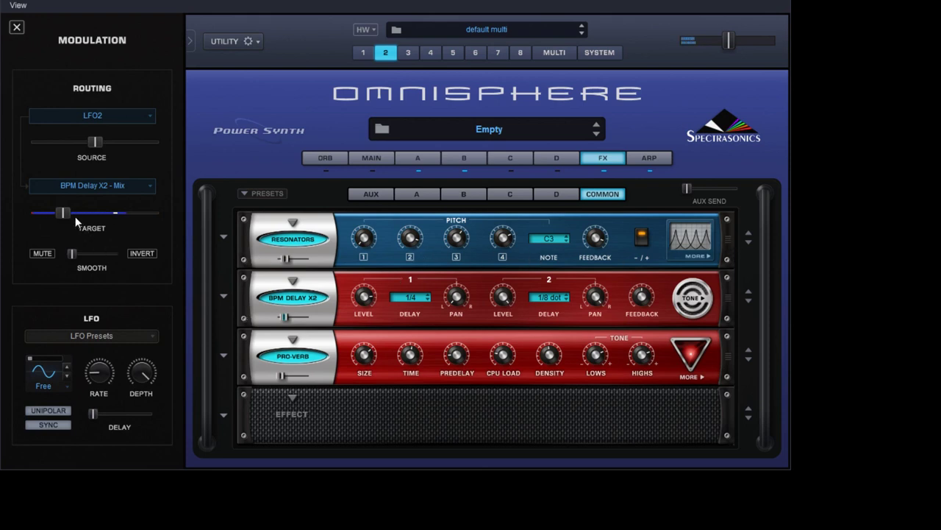
Reduce LFO2's depth to about half, raise its rate, sync it and set the delay mix modulation to full smoothing.
drag(142, 372, 141, 438)
mouse_move(106, 379)
drag(106, 379, 114, 369)
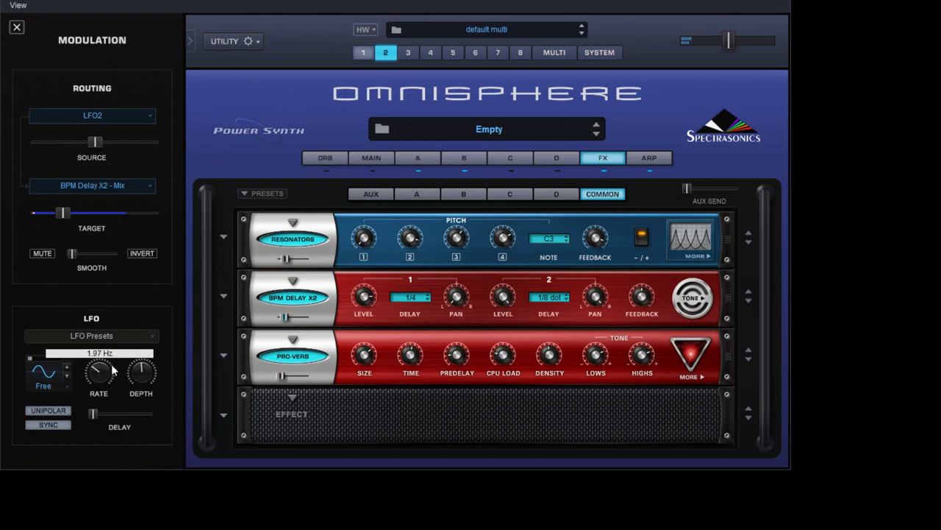
click(58, 424)
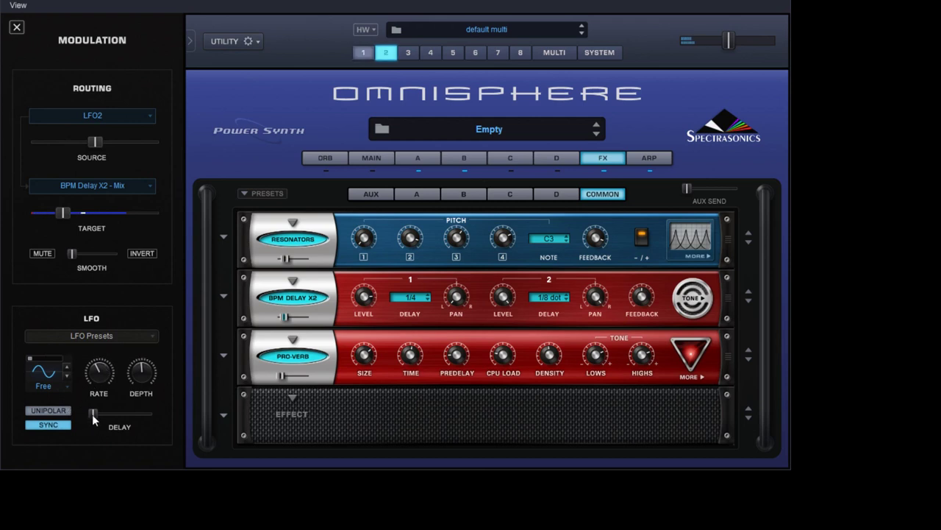
drag(72, 253, 226, 259)
Enlarge part 2's modulation matrix and set the LFO1 to Resonance routing to full smoothing.
click(481, 159)
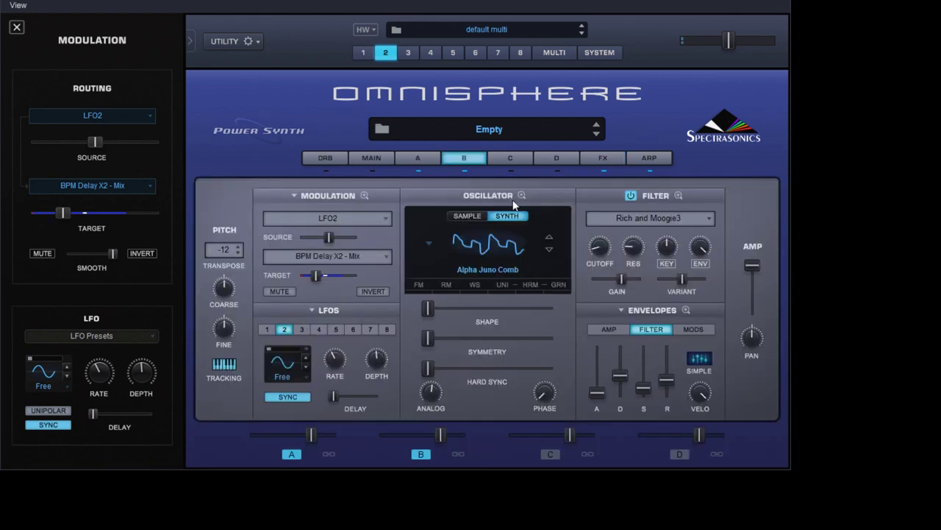
click(366, 195)
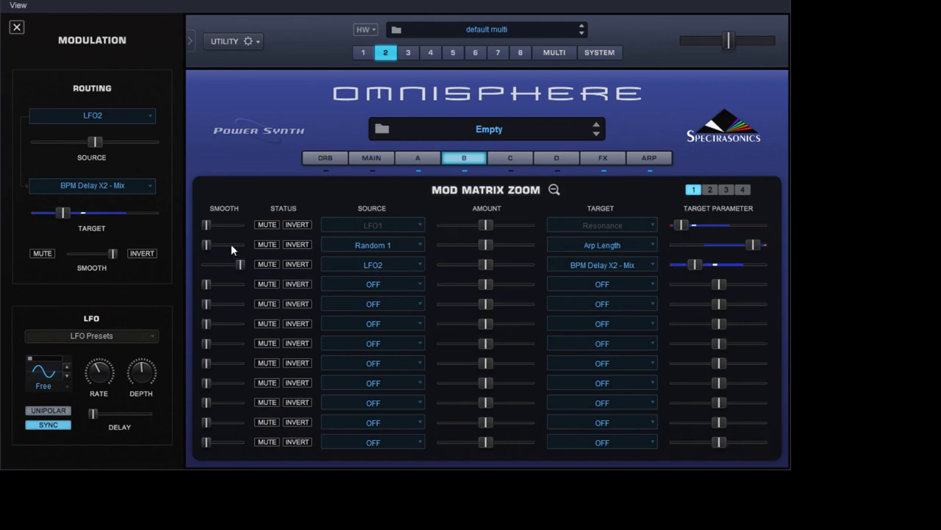
drag(219, 226, 241, 225)
Set both LFO1 to Resonance routings in part 1's modulation matrix to full smoothing.
click(362, 53)
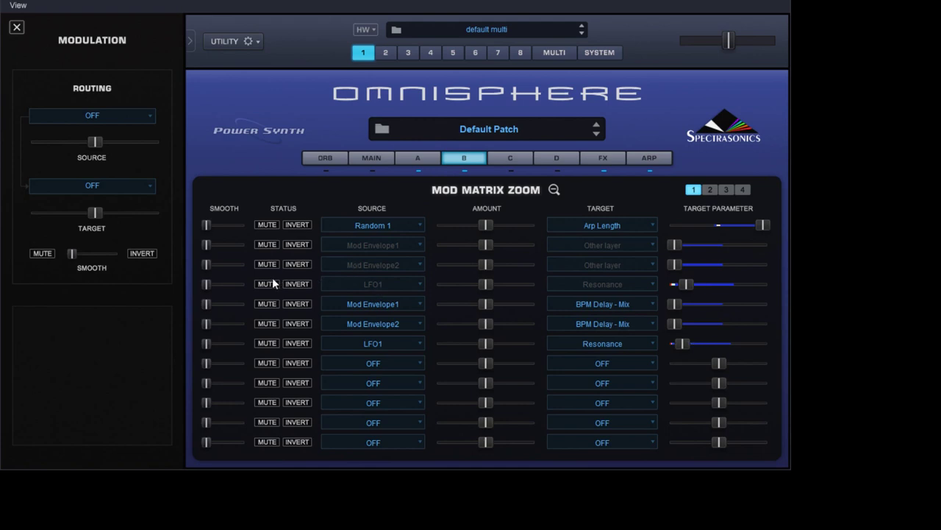
drag(208, 284, 257, 288)
drag(207, 344, 274, 344)
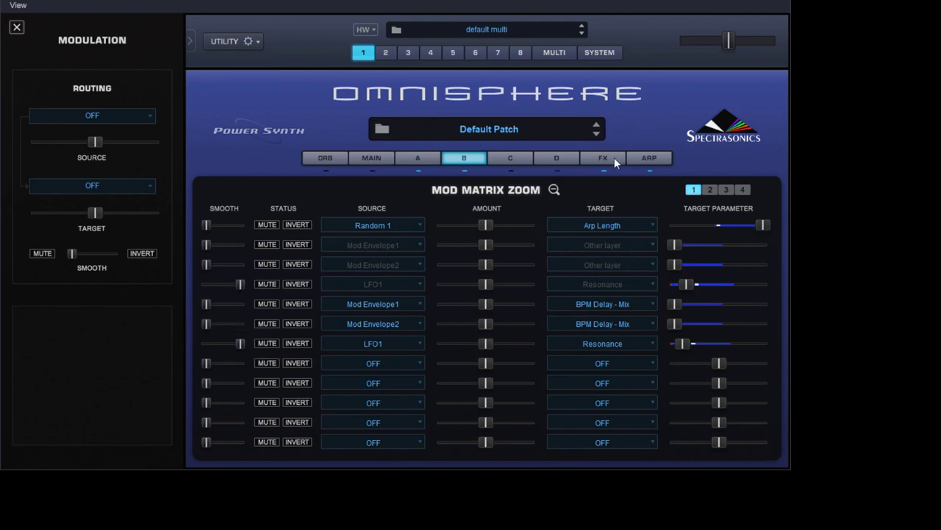
Close part 2's enlarged modulation matrix and bring up the multi's mixer with all eight parts.
click(386, 52)
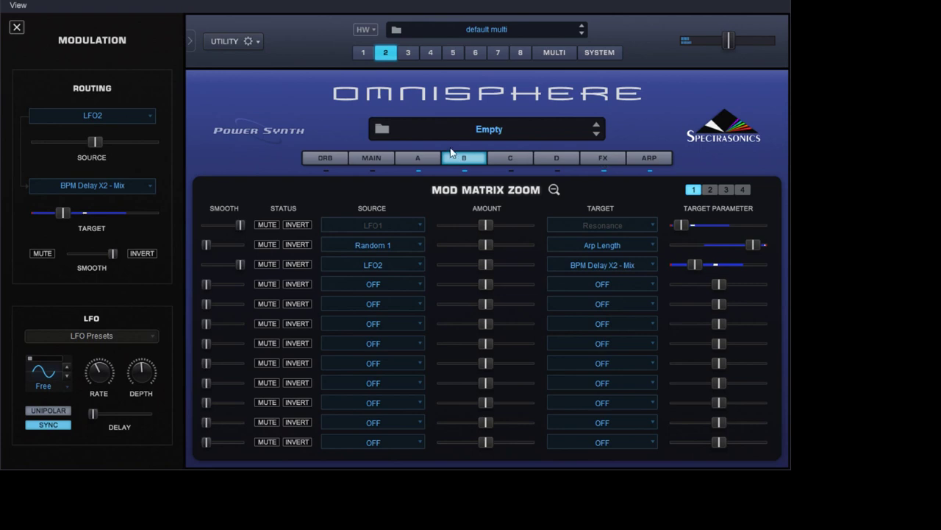
click(424, 159)
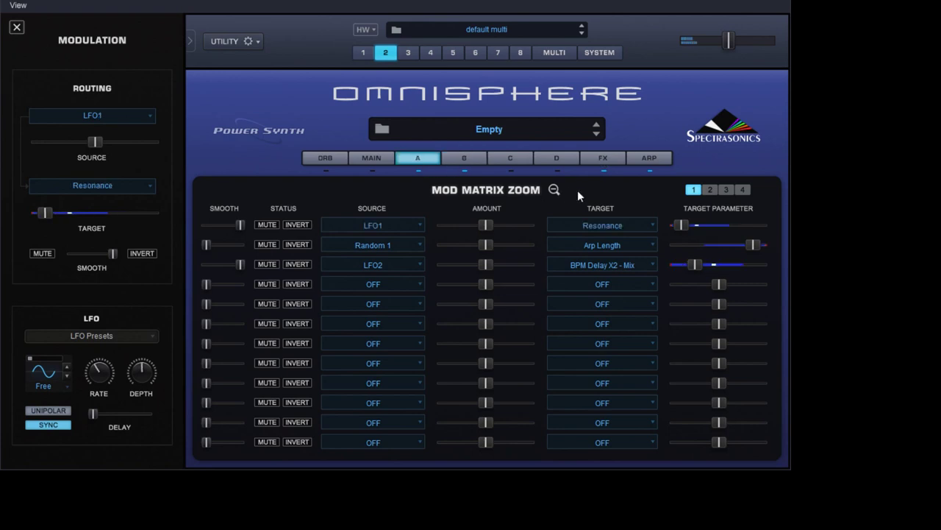
click(556, 189)
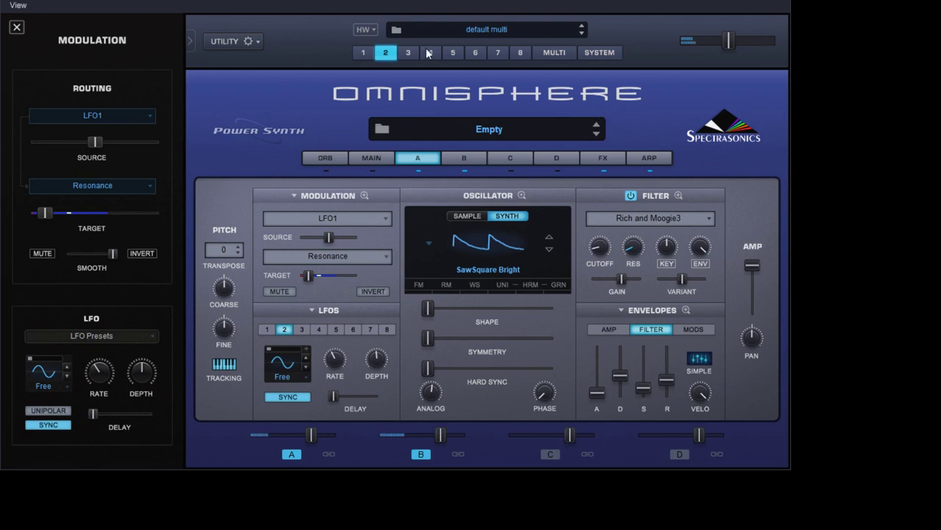
click(536, 54)
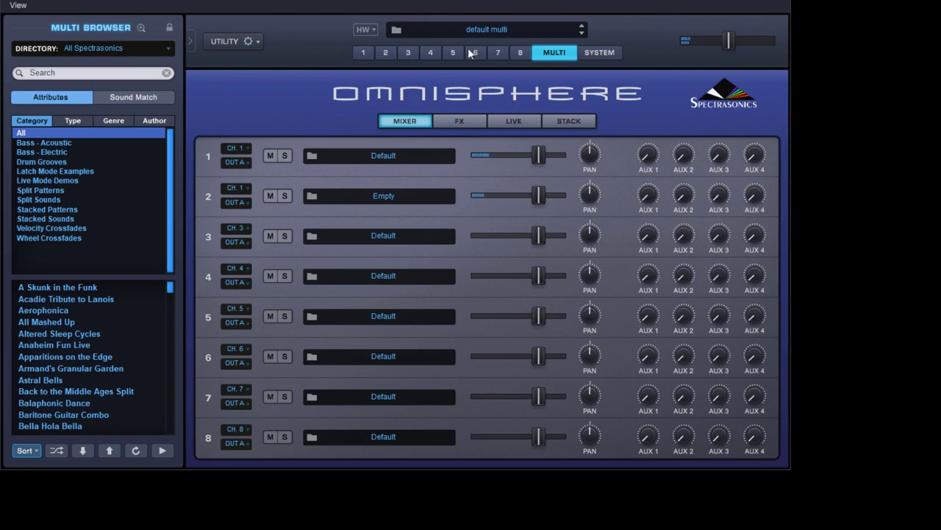
Set part 1's arpeggiator range to two octaves.
click(368, 52)
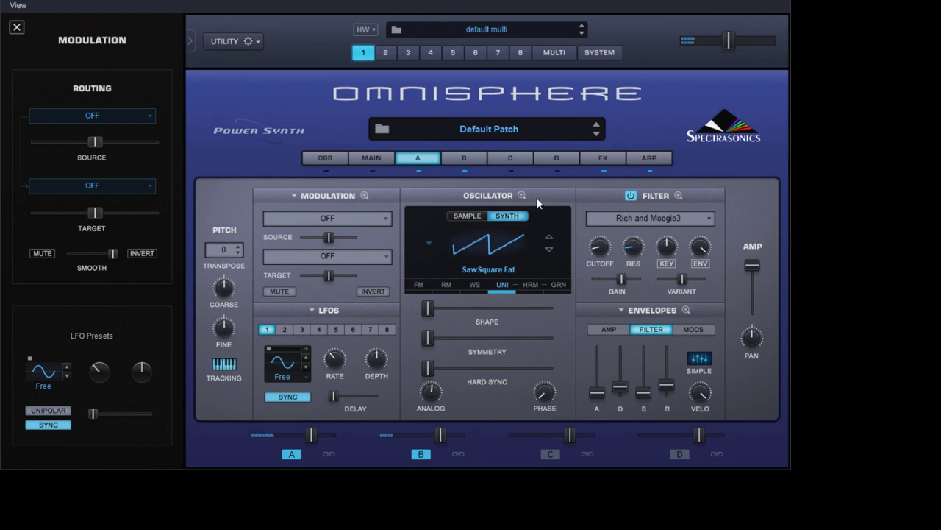
click(649, 156)
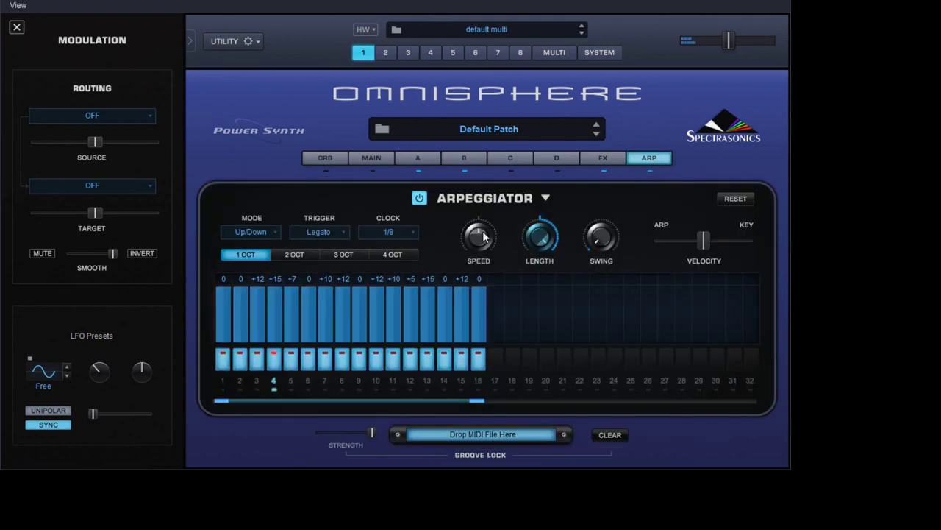
click(298, 254)
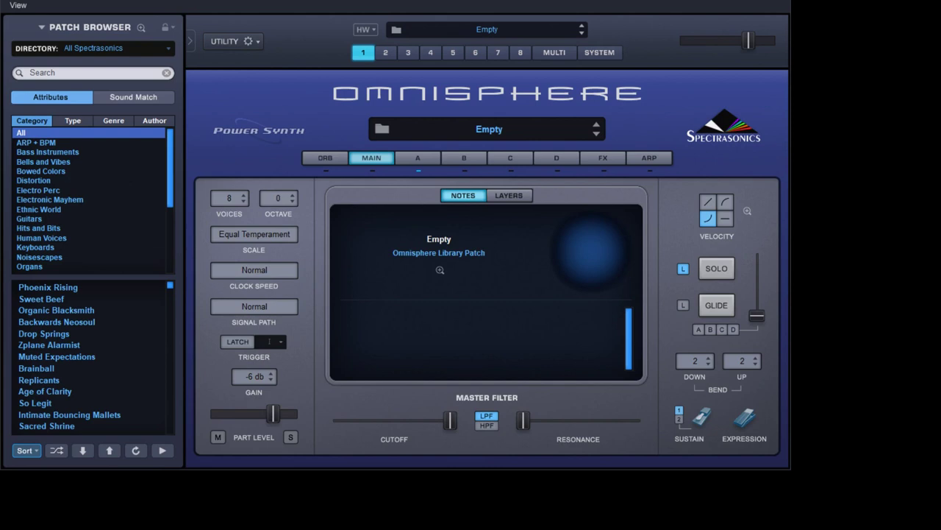
Load the Berlin Ratchet multi from the Biodiode directory and lower the master output level.
click(466, 30)
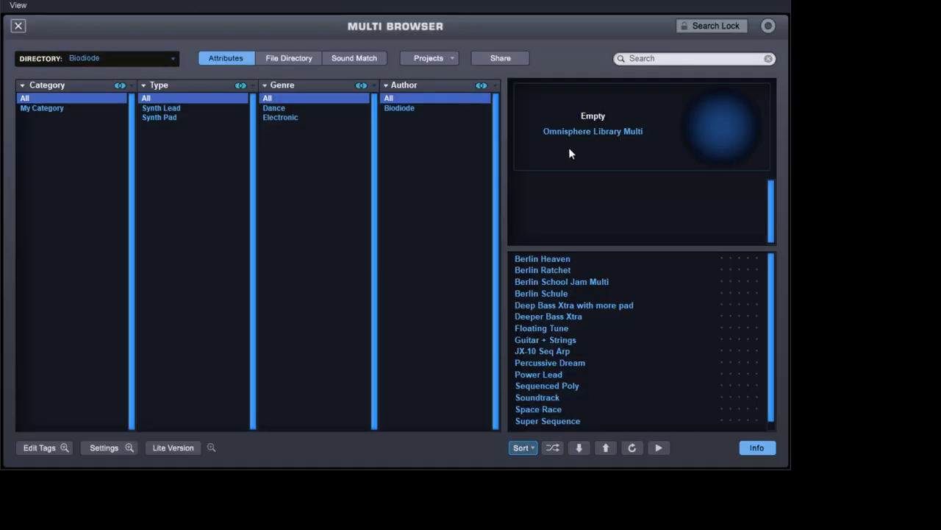
click(569, 271)
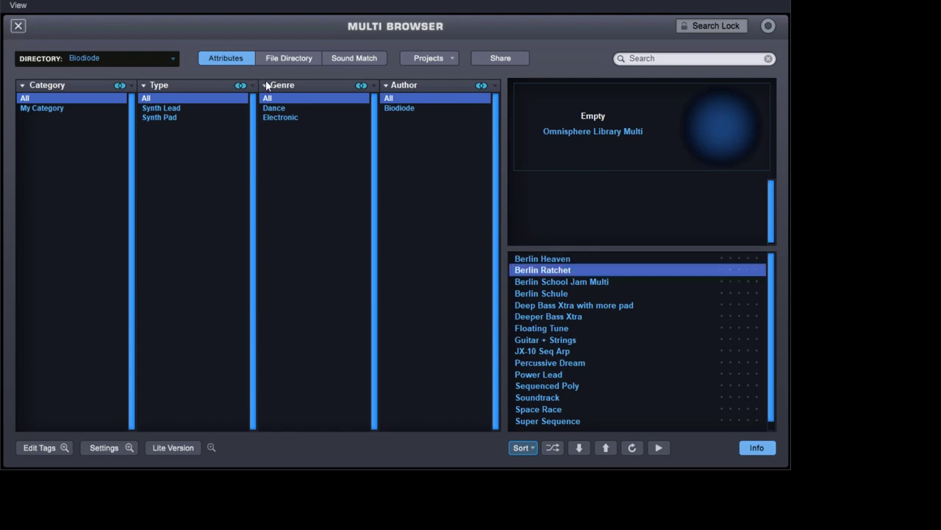
click(22, 28)
drag(757, 42, 737, 42)
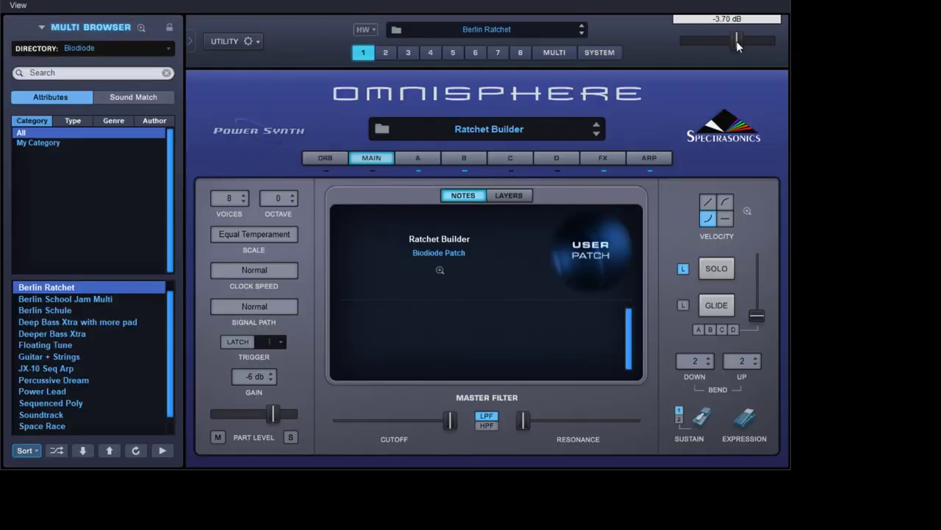
Add a Tube Limiter as the first effect in the multi's master effects rack.
click(604, 158)
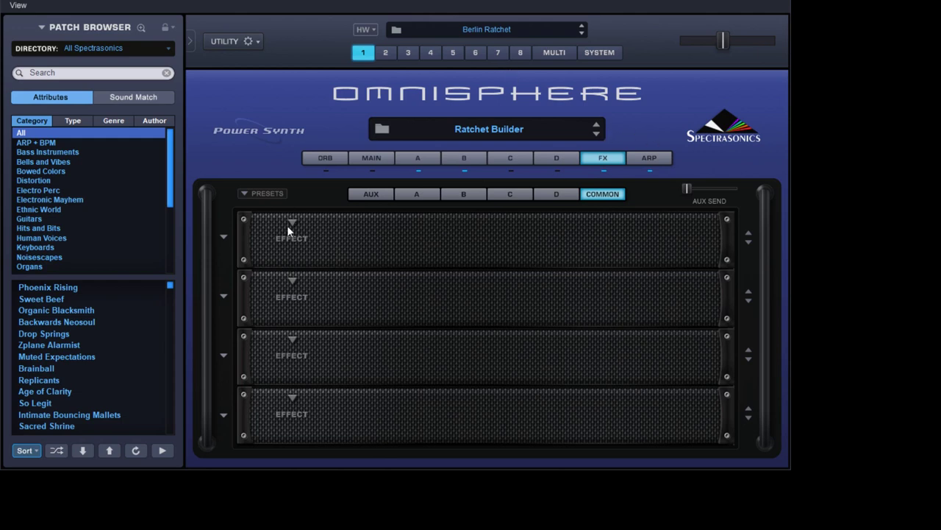
click(561, 53)
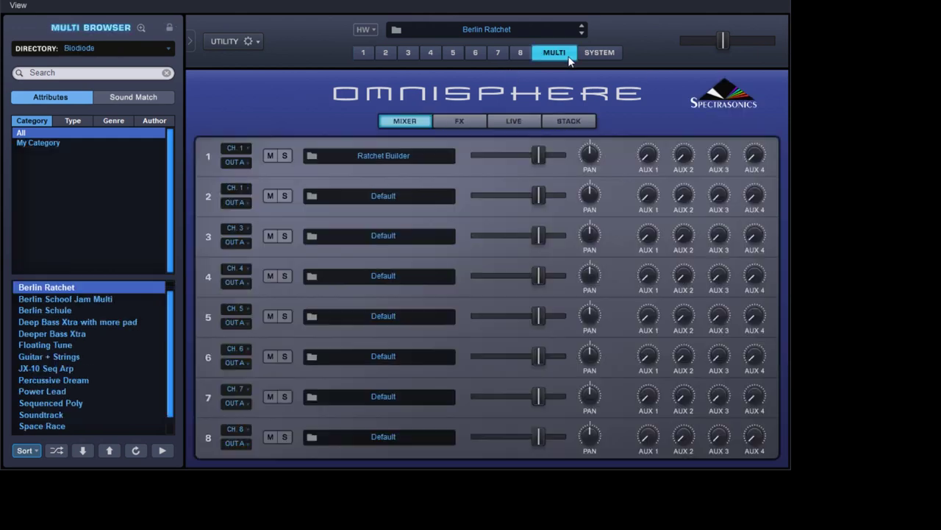
click(457, 128)
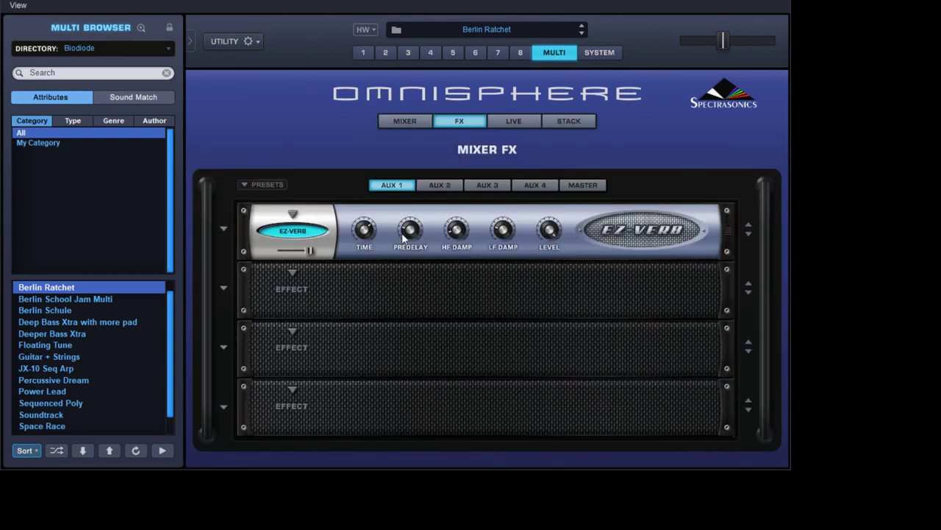
click(582, 185)
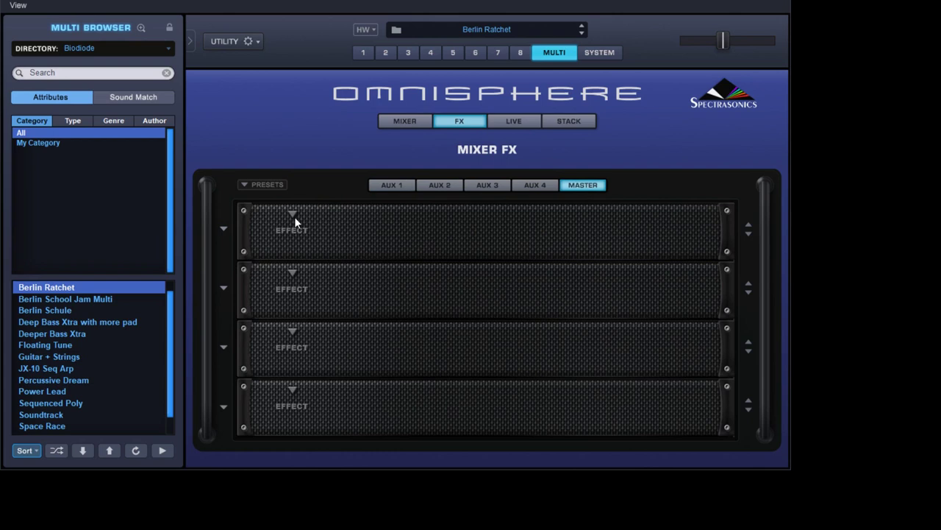
click(400, 223)
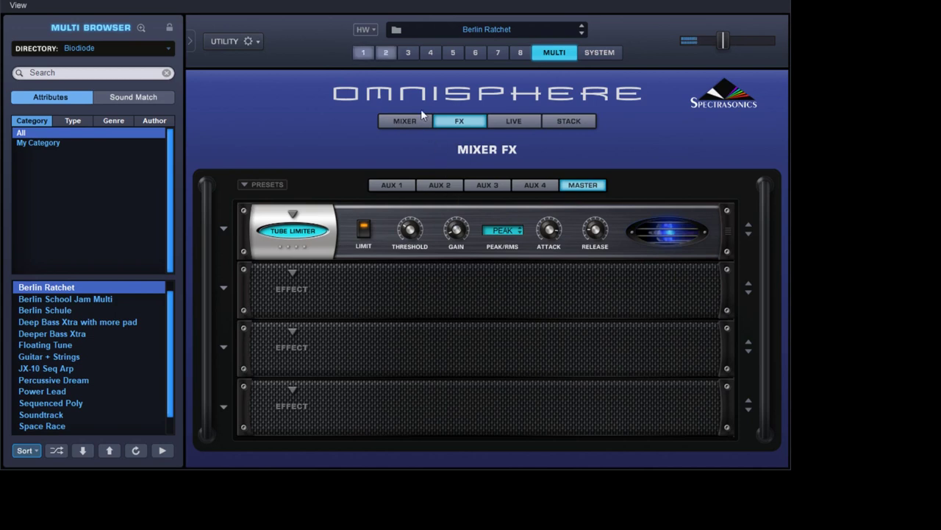
Change the oscillator waveform of part 1's layer A and set part 2's layer A oscillator to Triangle.
click(363, 54)
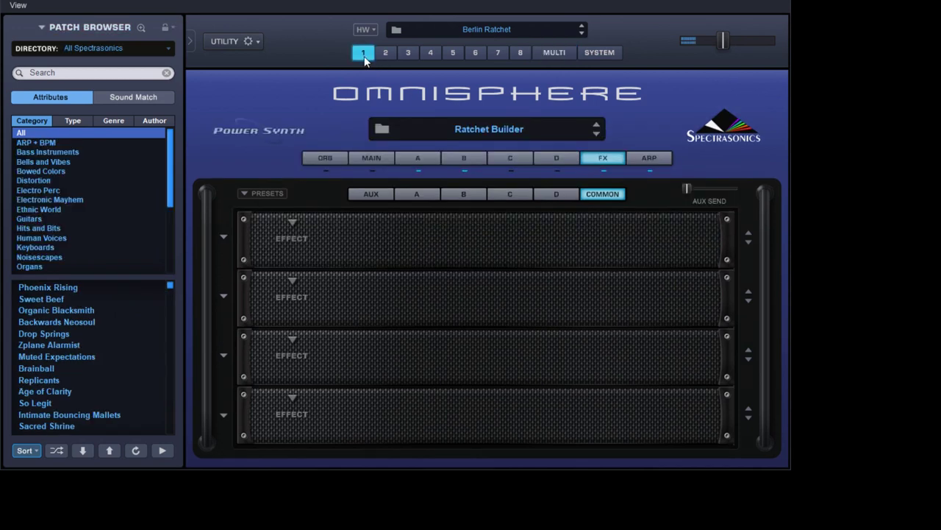
click(419, 160)
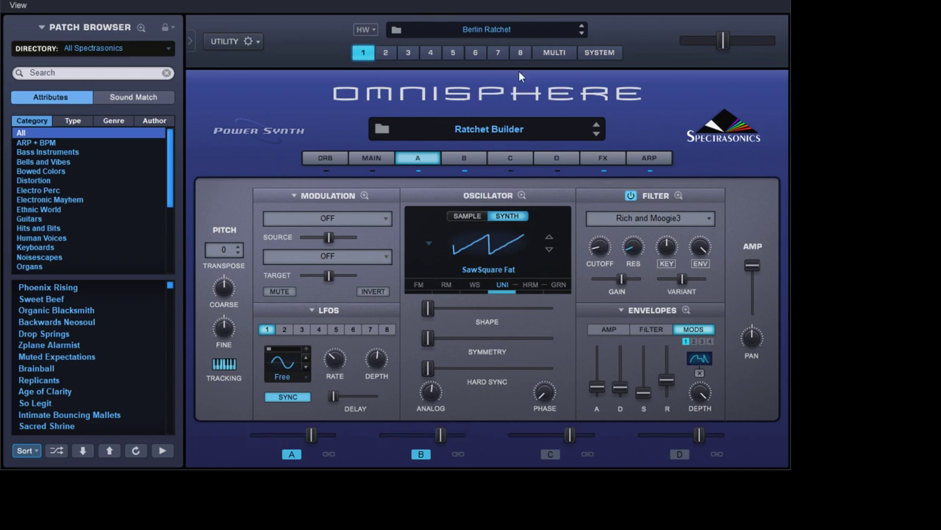
click(484, 294)
click(387, 53)
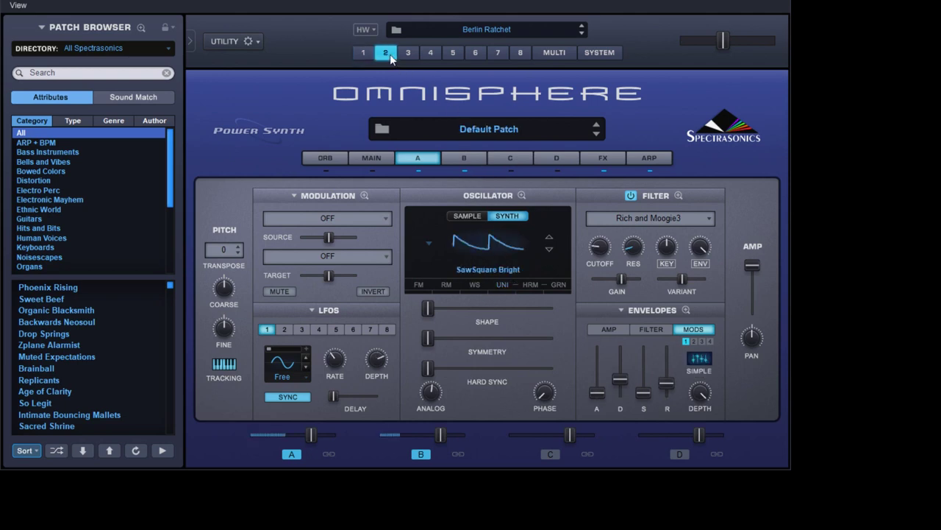
click(487, 297)
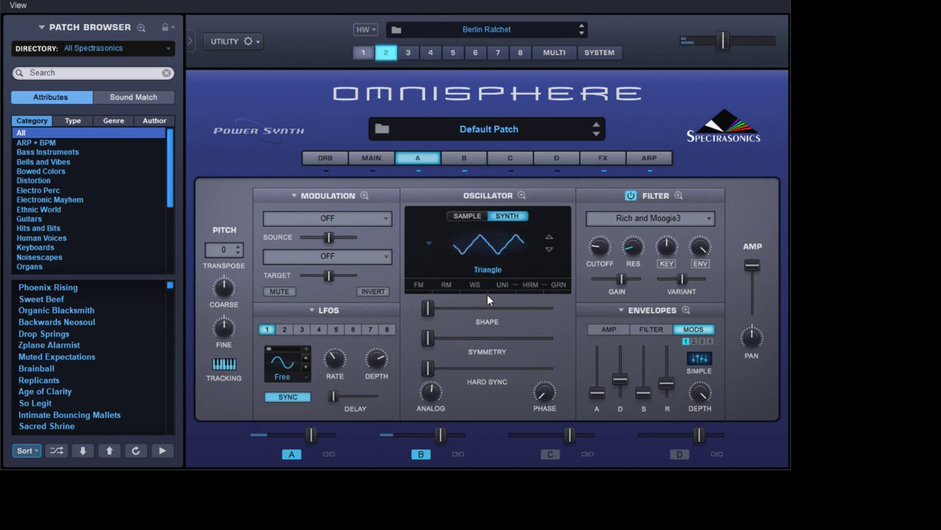
Set the filter of part 1's layer B to resonance 0.085 and cutoff 0.191 kHz.
click(365, 53)
click(466, 163)
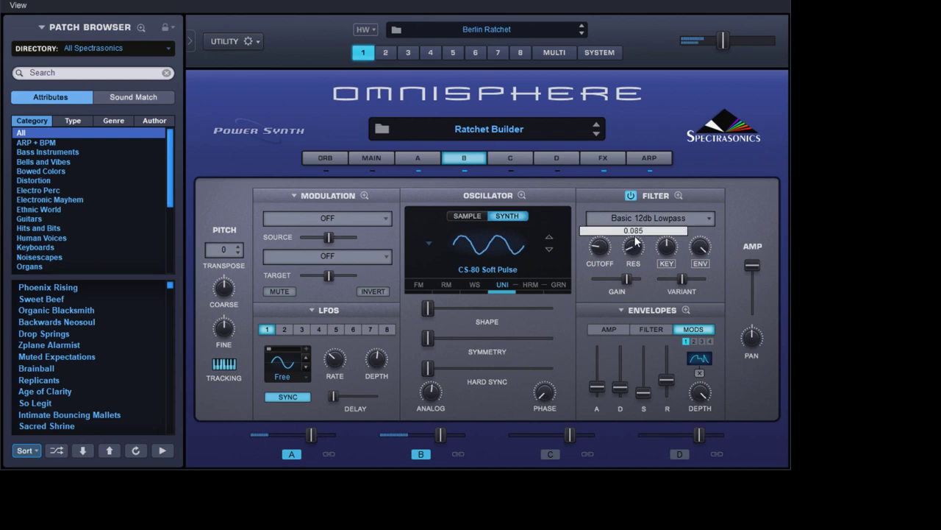
mouse_move(597, 251)
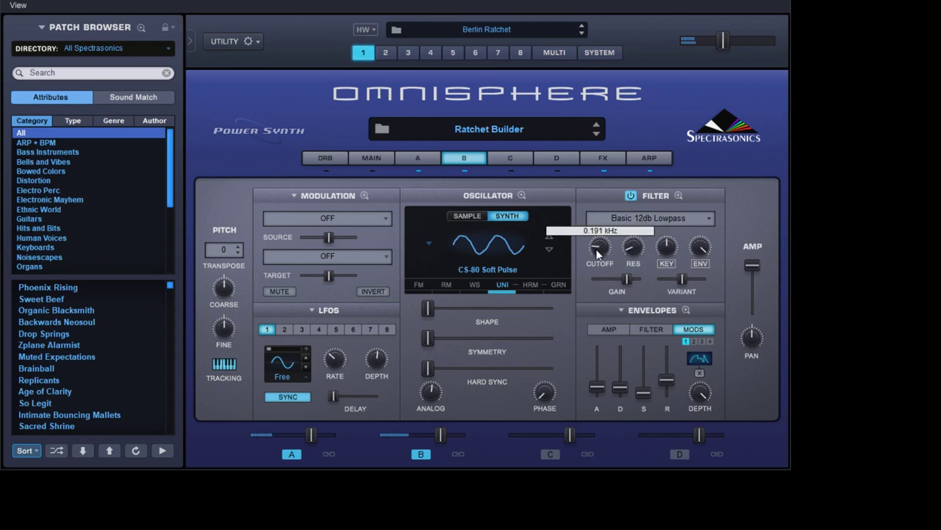
Set the filter of part 2's layer B to cutoff 0.121 kHz and resonance 0.125, and return to layer A.
click(386, 52)
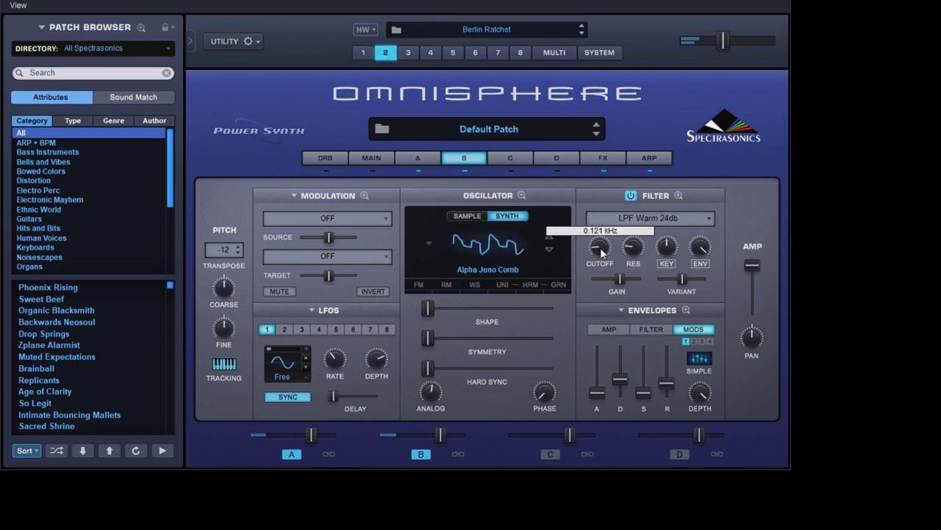
mouse_move(635, 248)
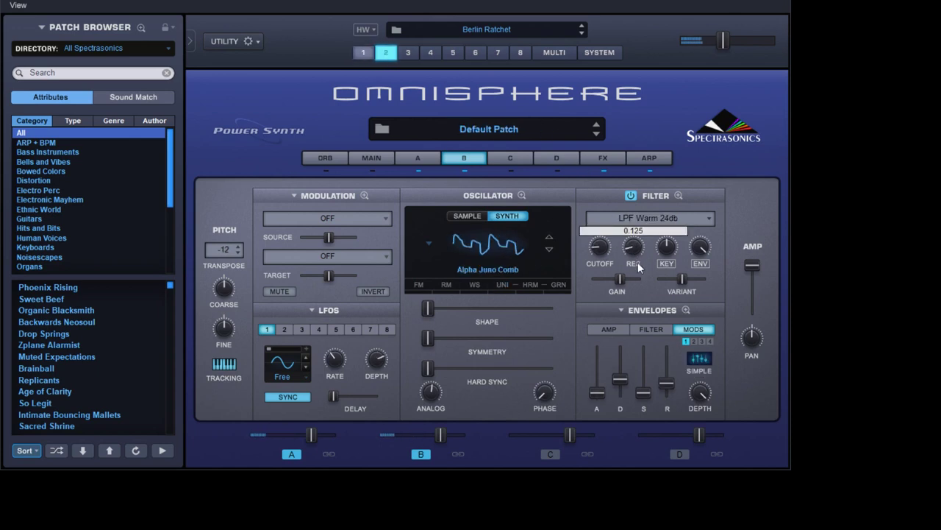
click(427, 159)
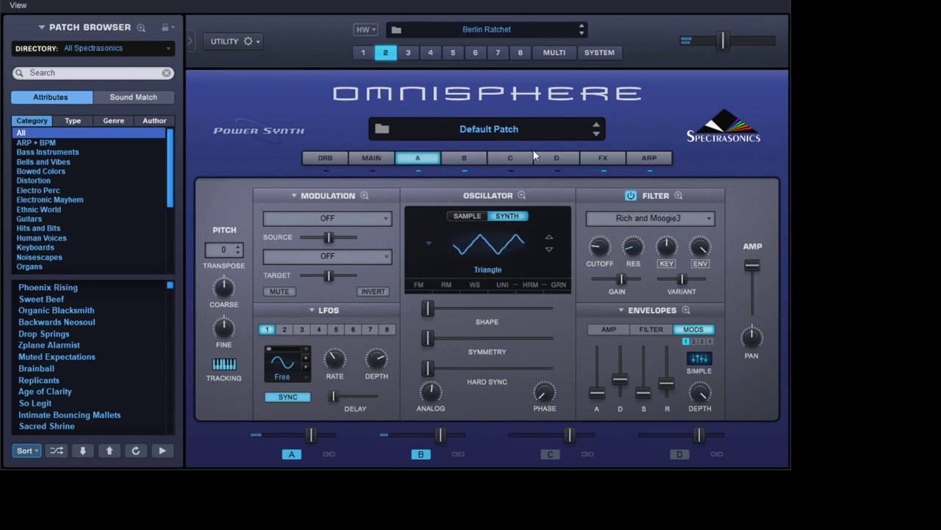